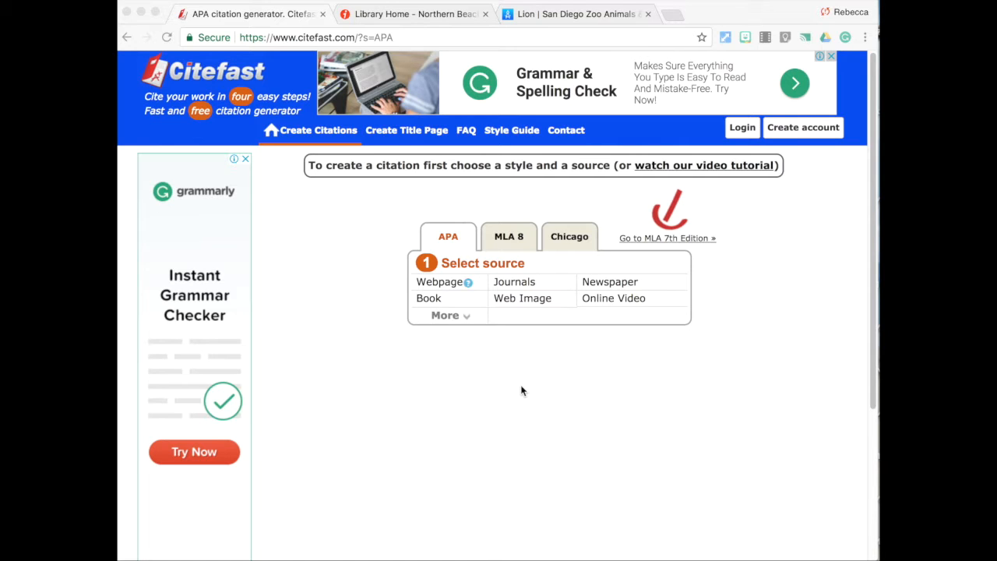
- Start a book citation in APA style
click(456, 246)
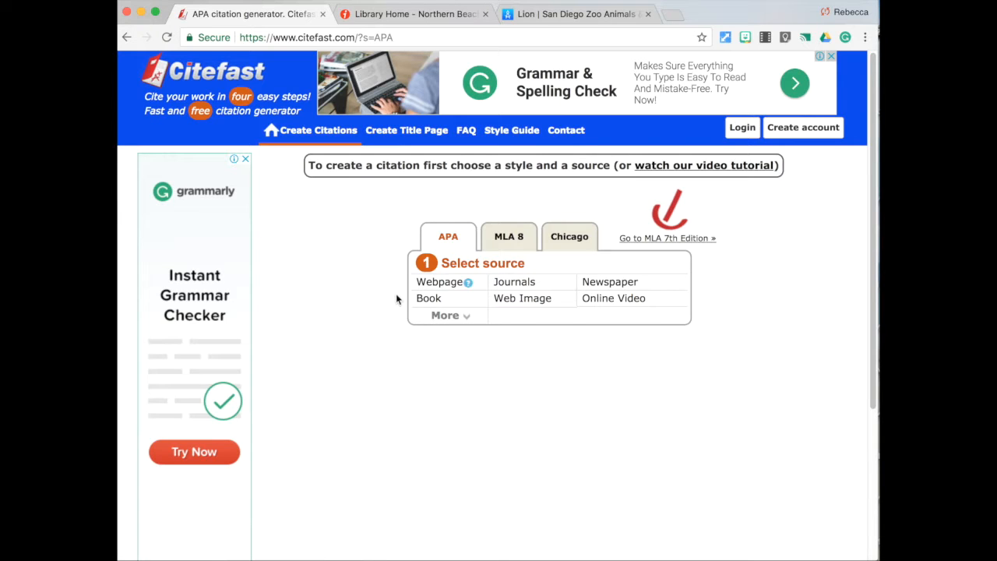
click(427, 298)
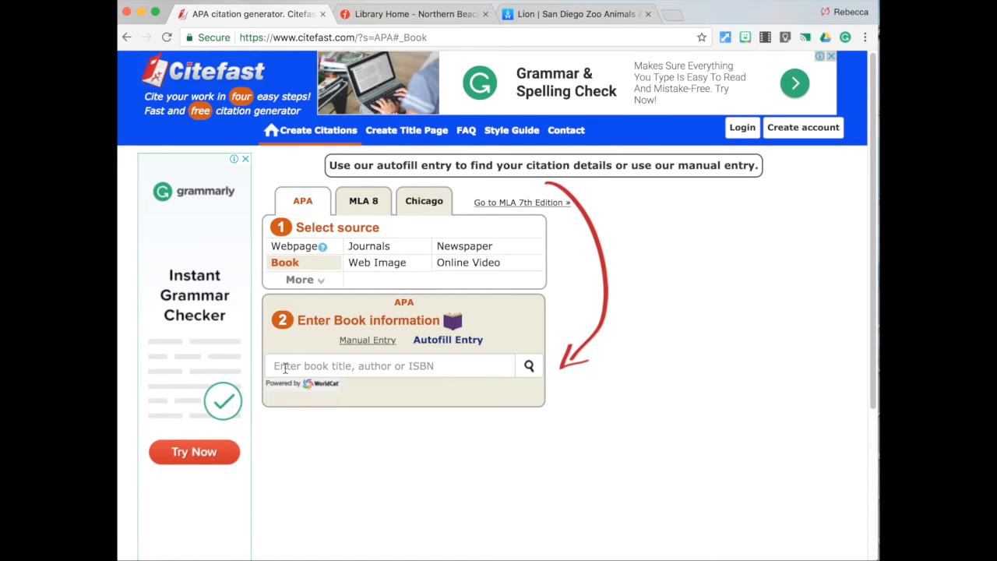
- Switch to the school library catalogue, search for "the cat selector" and open the matching book's record
key(ctrl+Tab)
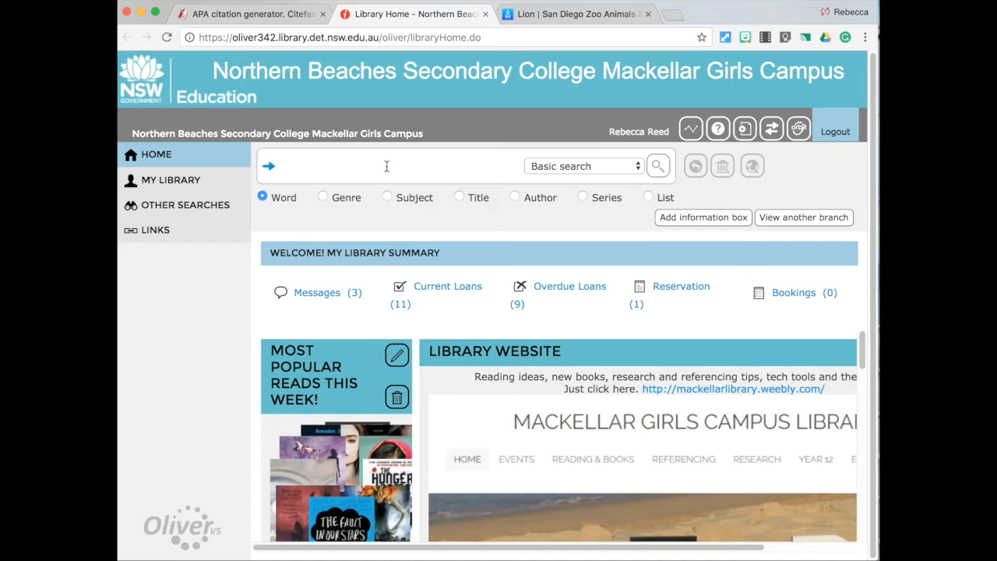
text(the)
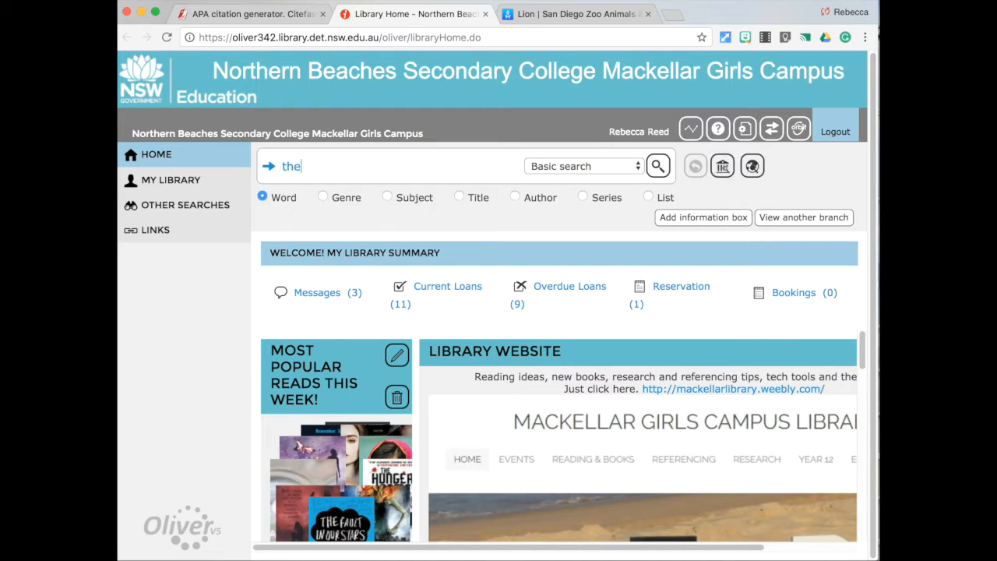
text( cat)
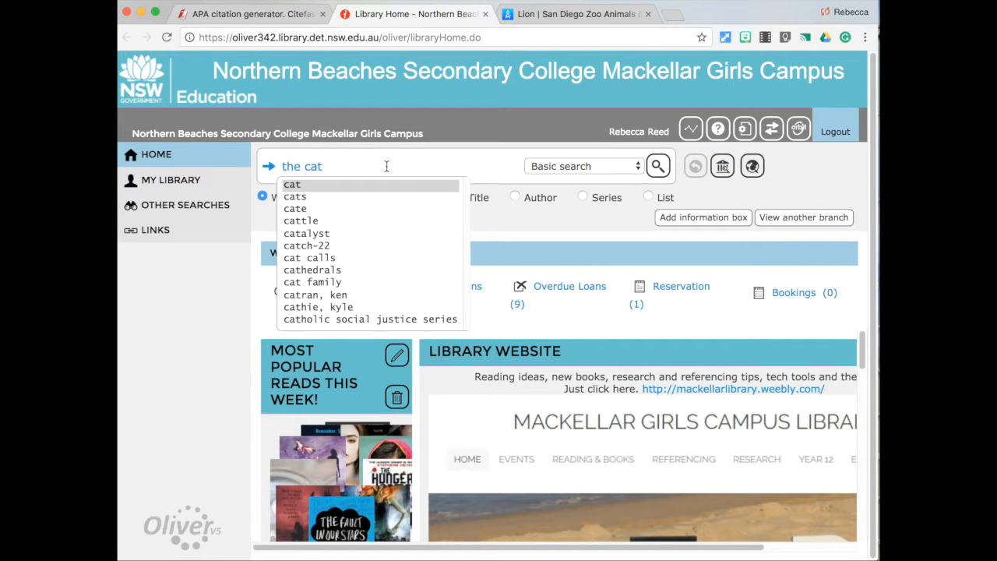
text( selector)
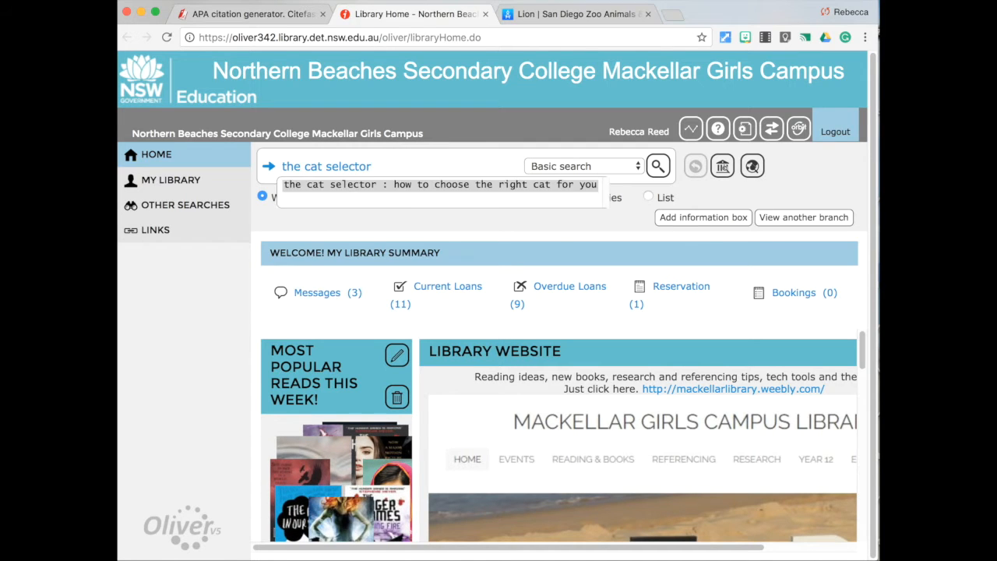
key(Return)
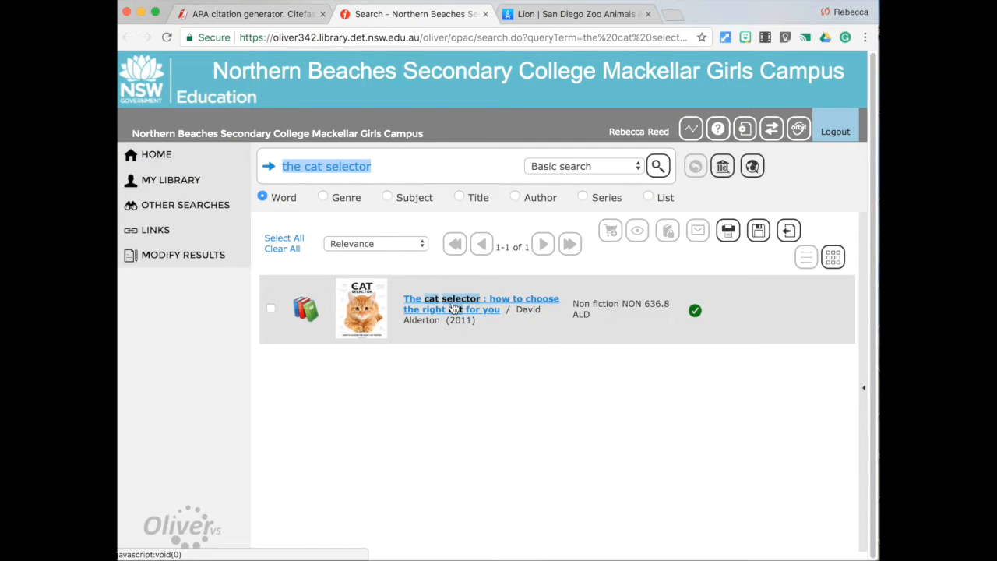
click(453, 308)
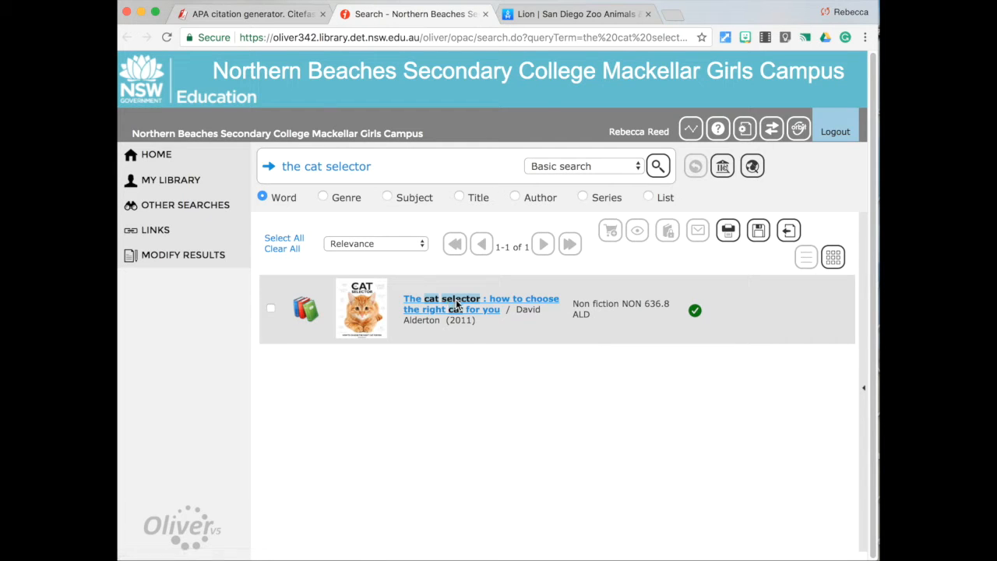
click(488, 310)
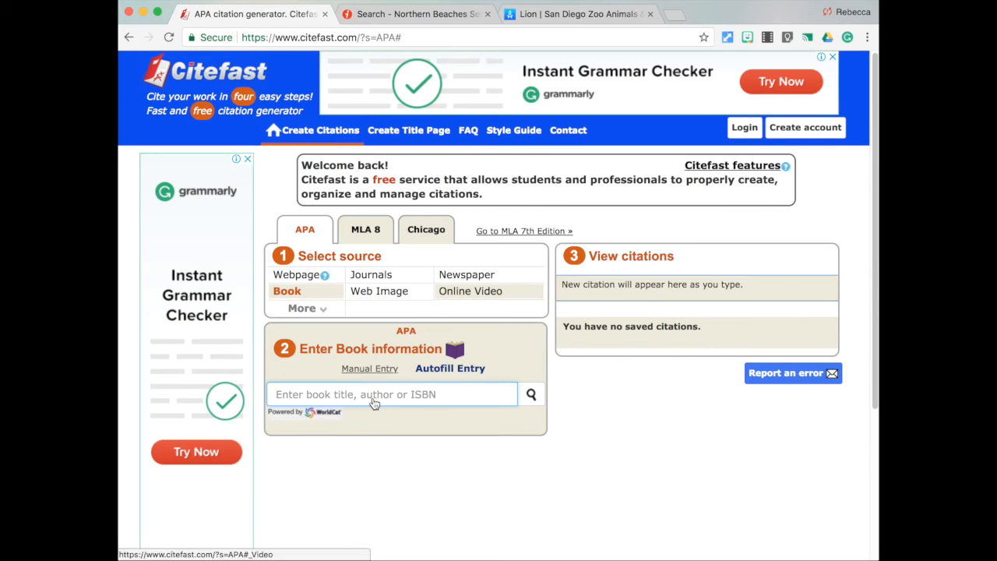
- In Citefast, run an autofill book search for "The cat selector"
text(Th)
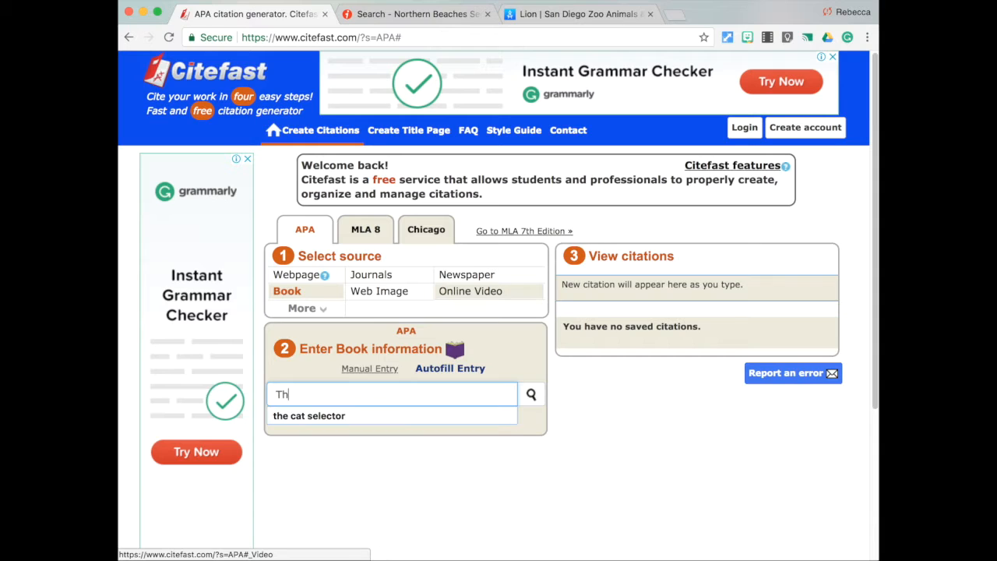
text(e cat selector)
key(Return)
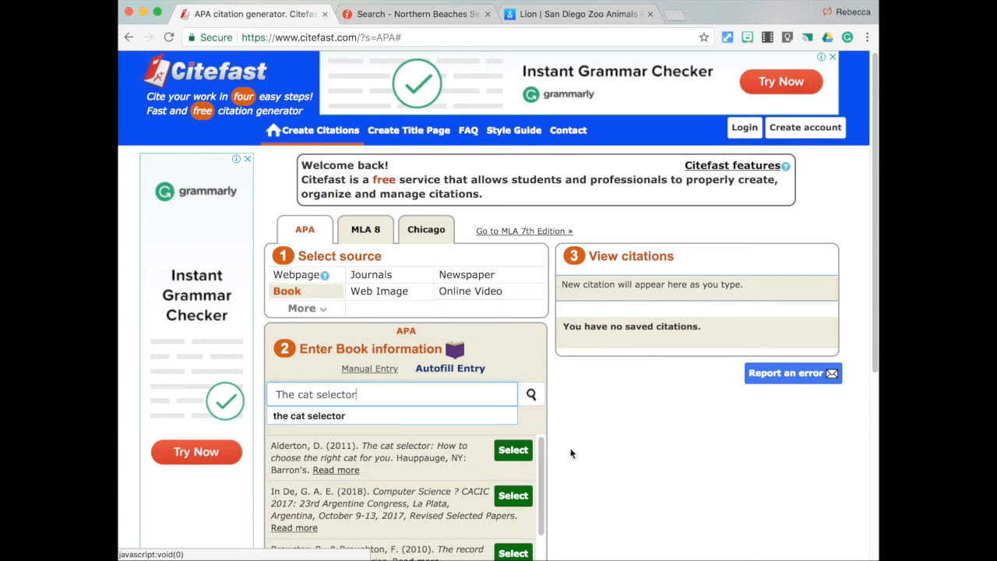
scroll(606, 467, down, 2)
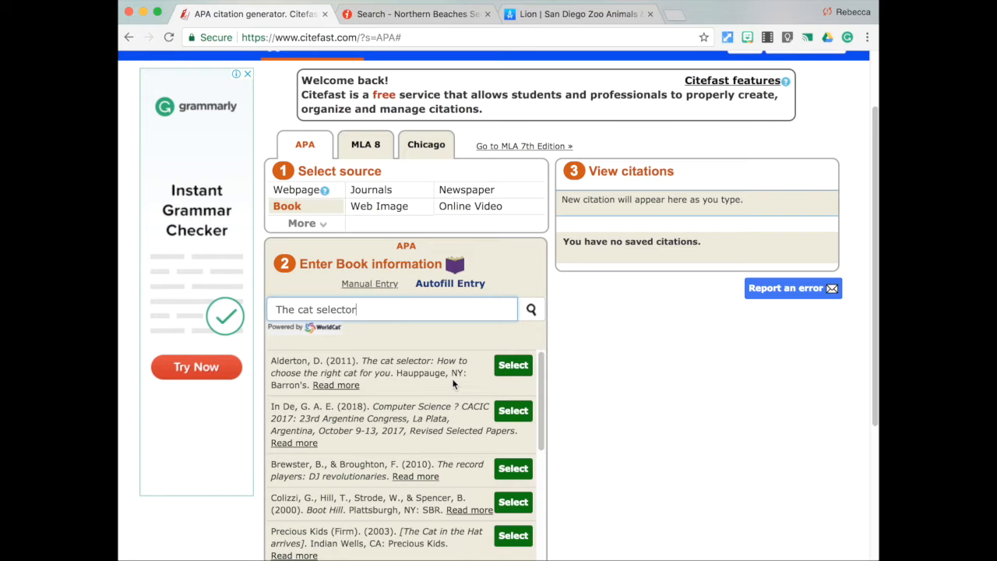
- Check the book's publication details in the library catalogue and select the 2011 "The cat selector" result for the citation
click(427, 14)
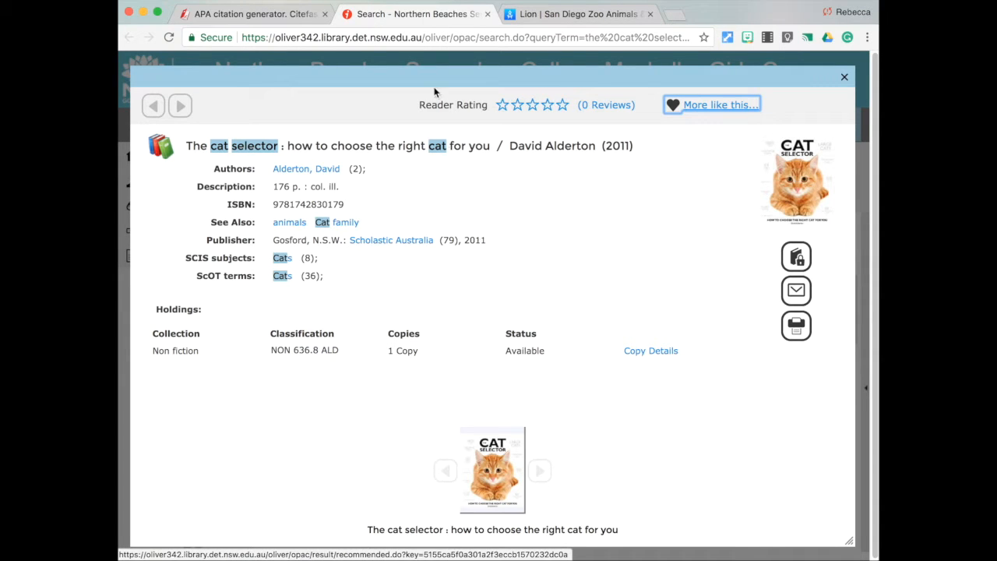
click(277, 18)
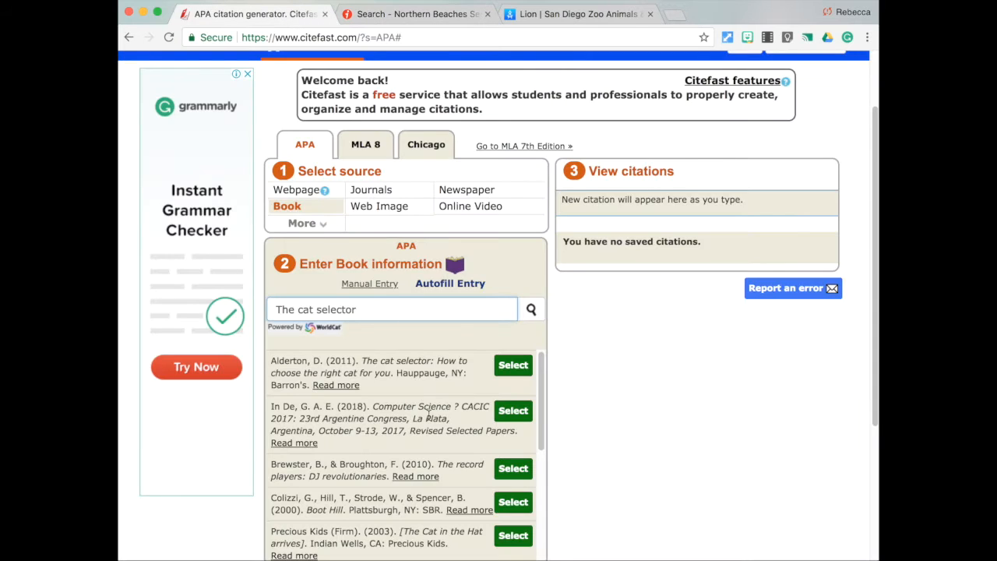
click(513, 365)
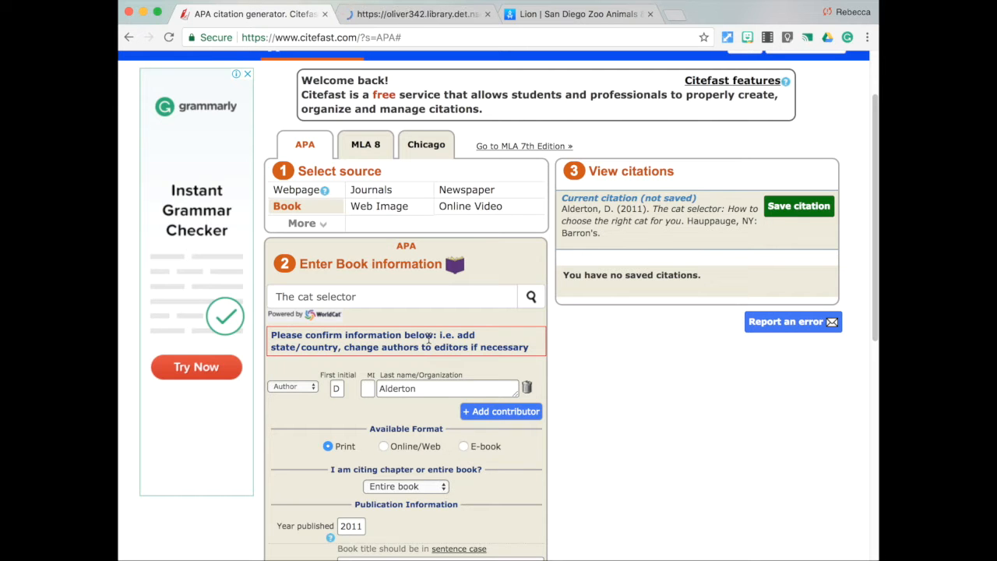
- Set the publishing city to Gosford, clear the US state code and enter N.S.W as the state/country outside the U.S
scroll(430, 327, down, 2)
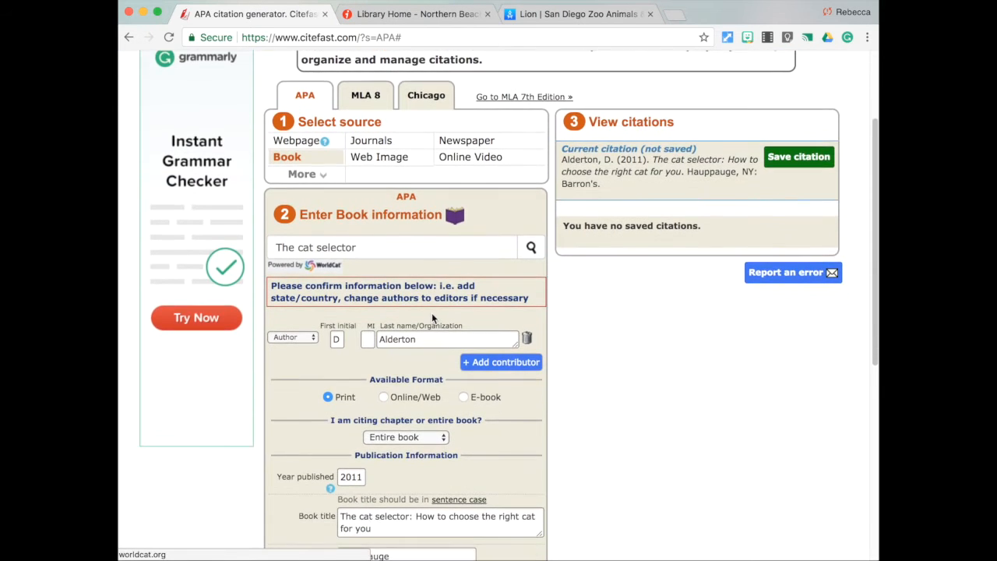
scroll(431, 312, down, 5)
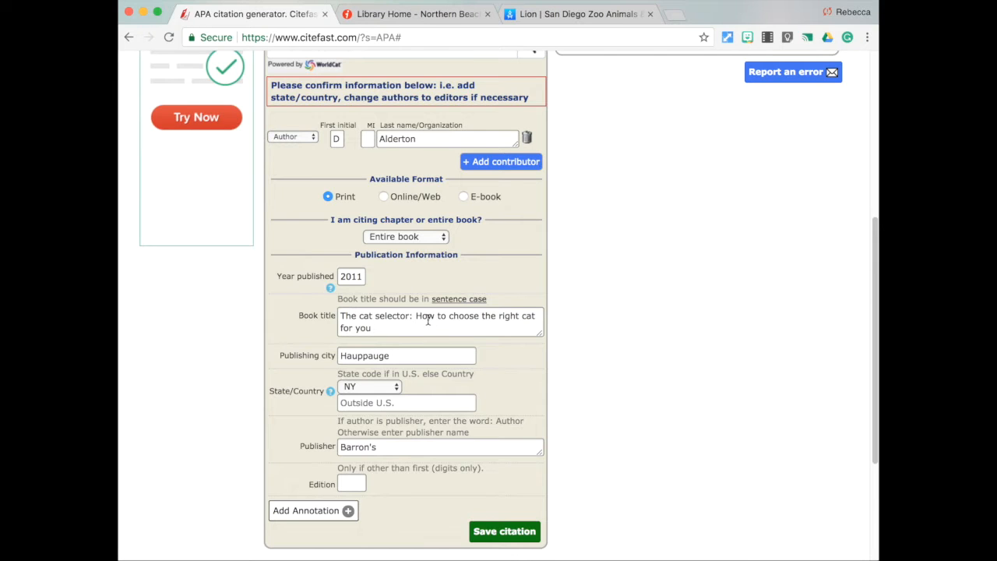
double_click(401, 356)
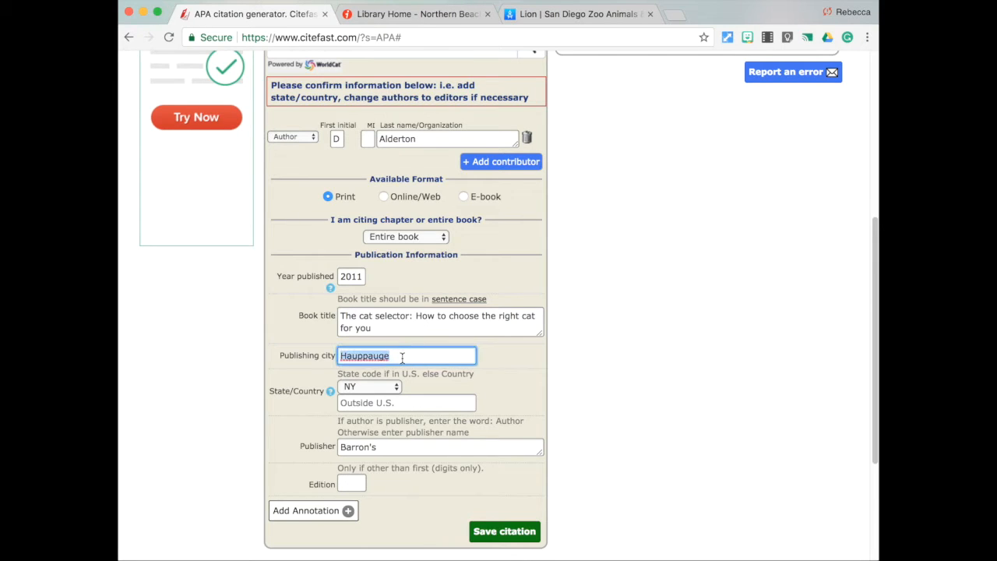
text(Gosford)
click(394, 402)
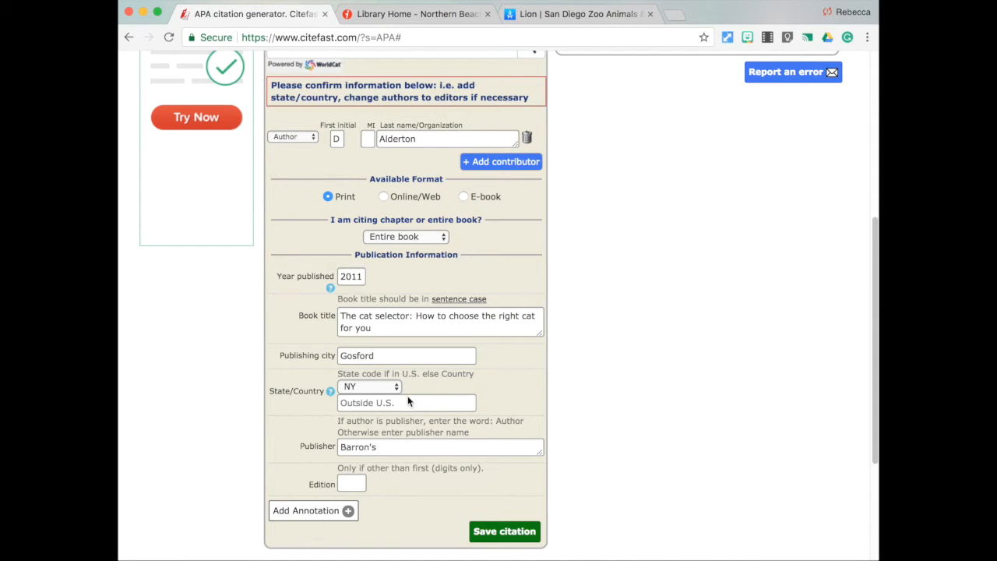
click(380, 385)
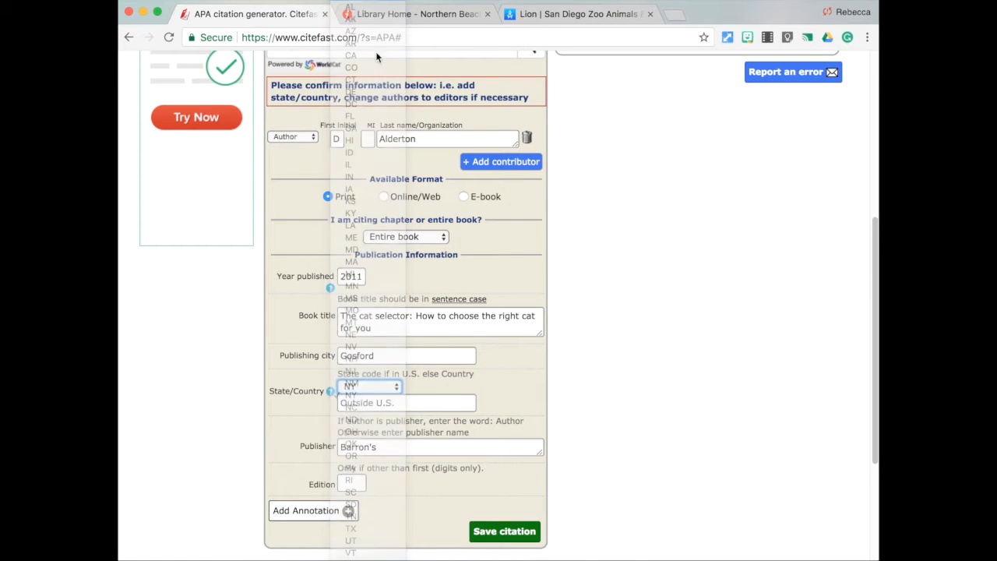
click(396, 374)
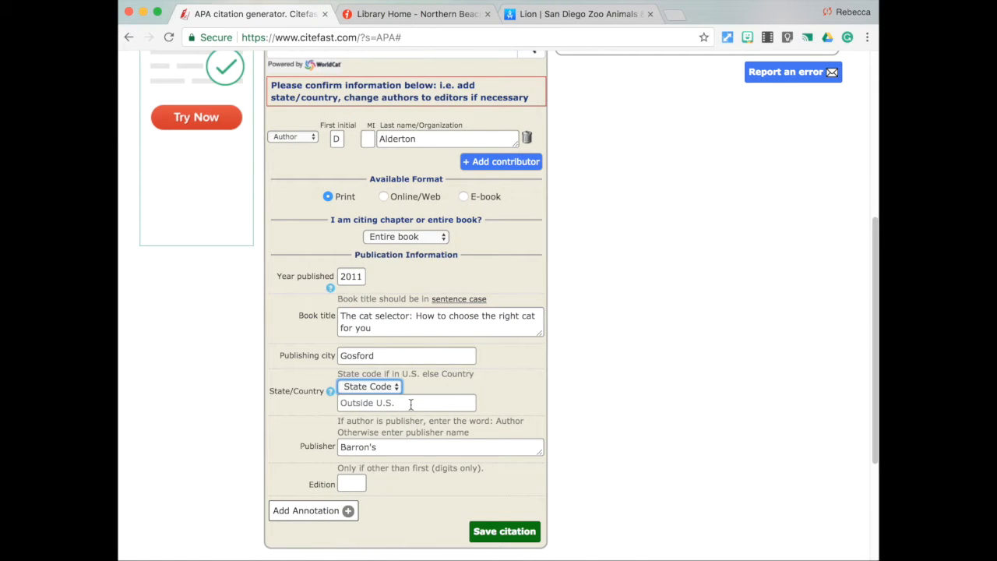
click(411, 403)
text(N.S.W)
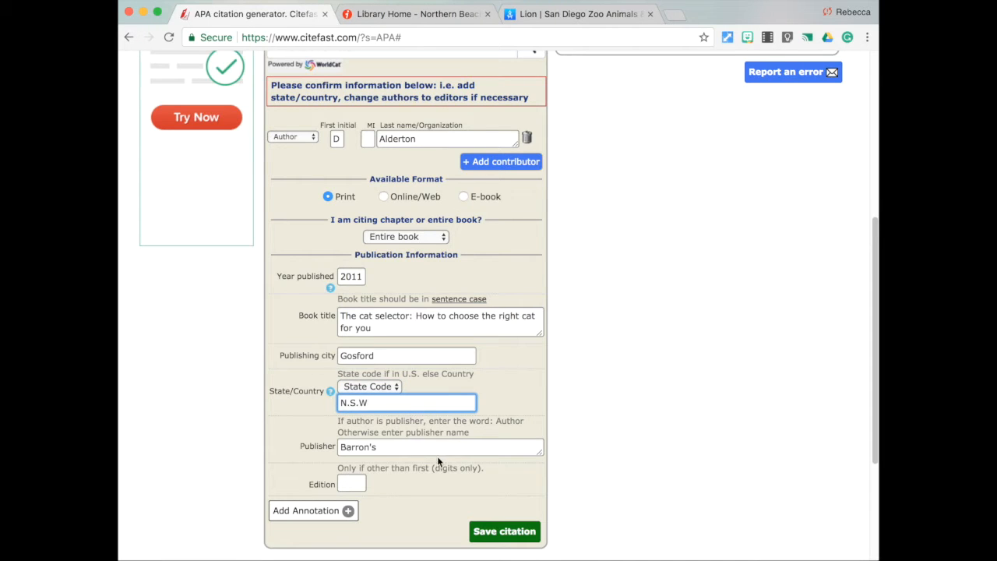
- Replace the publisher with Scholastic Australia and save the book citation
double_click(380, 447)
key(BackSpace)
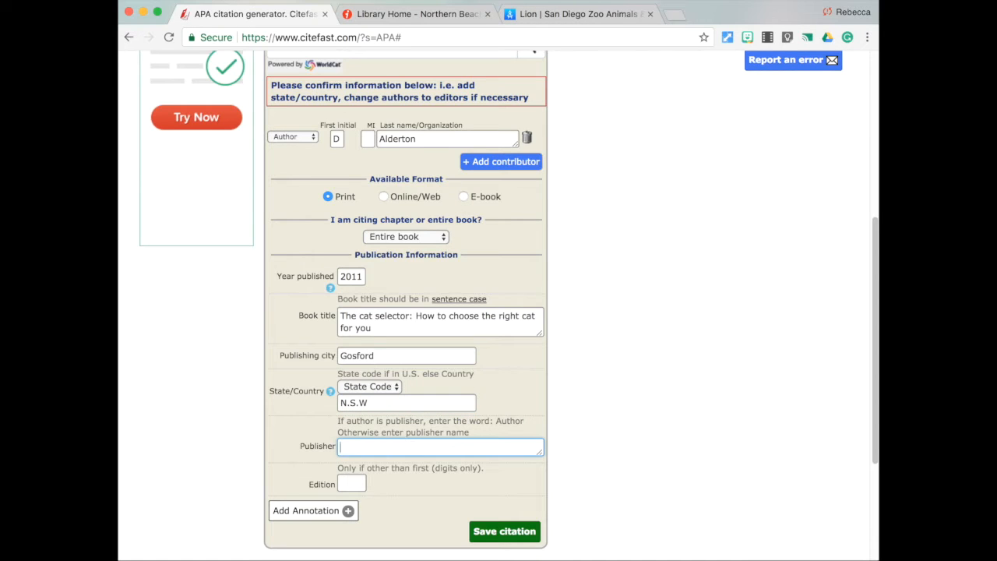
text(SC)
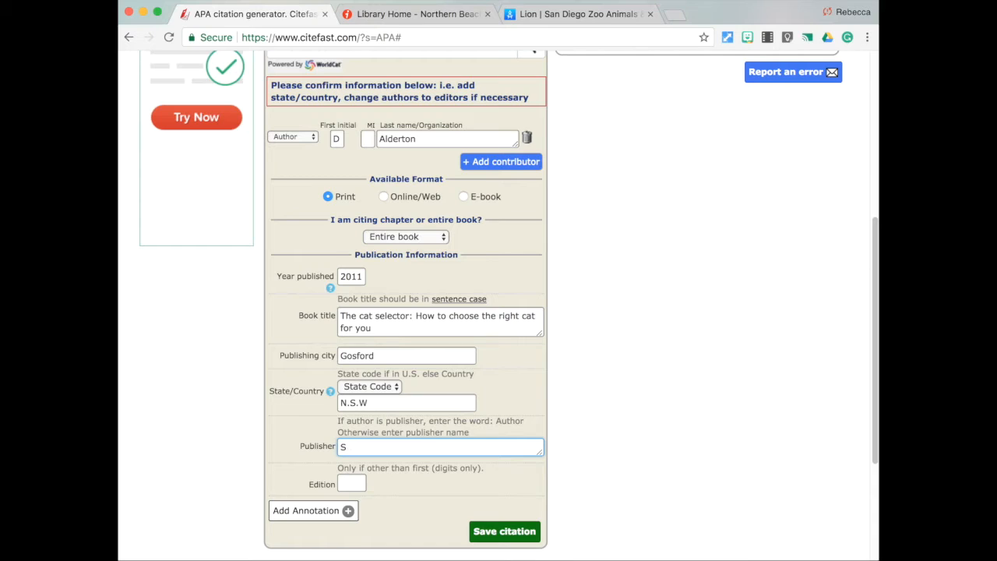
text(holastic Australia)
click(504, 536)
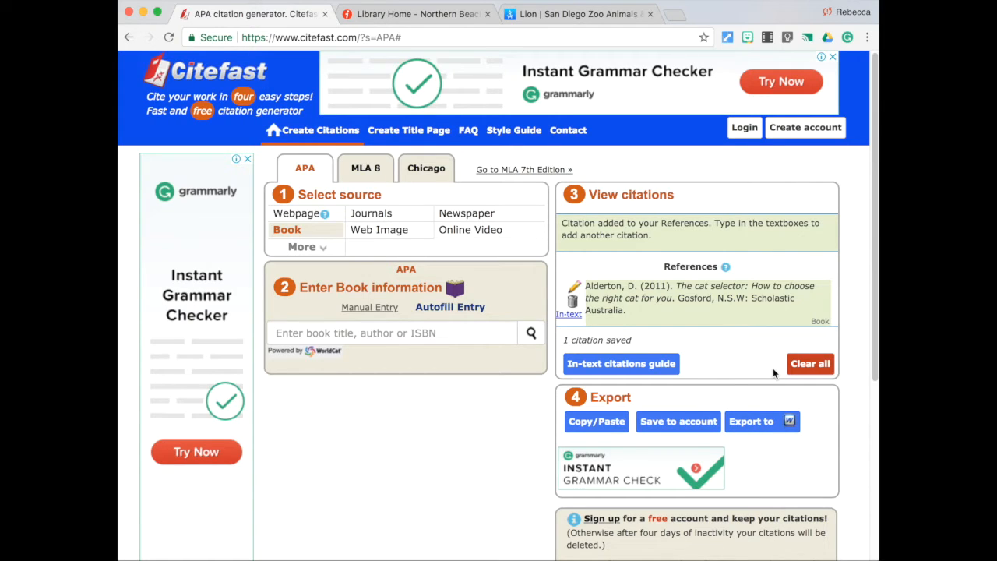
- Choose Webpage as the APA source, copy the address of the San Diego Zoo Lion page and return to Citefast
click(317, 219)
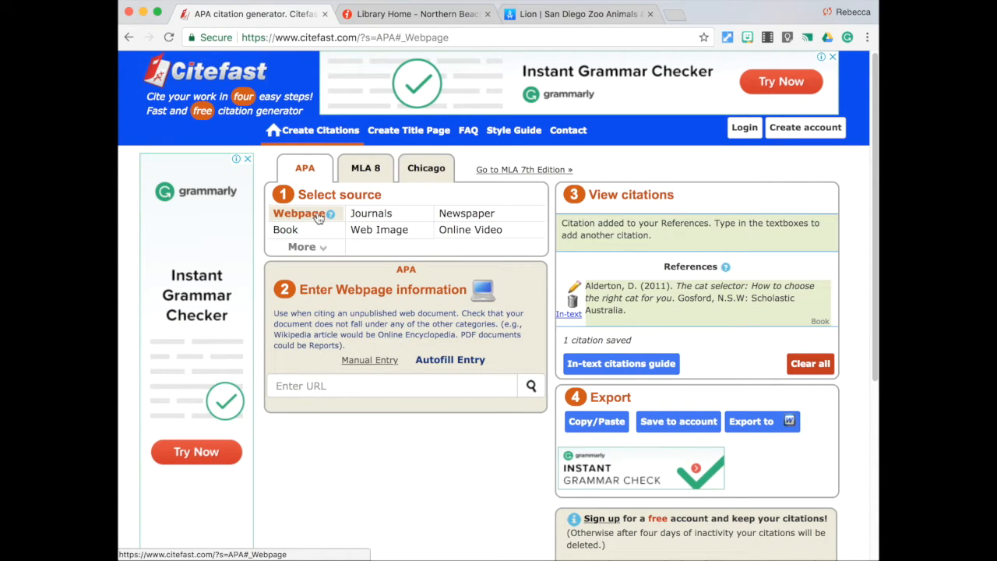
click(557, 14)
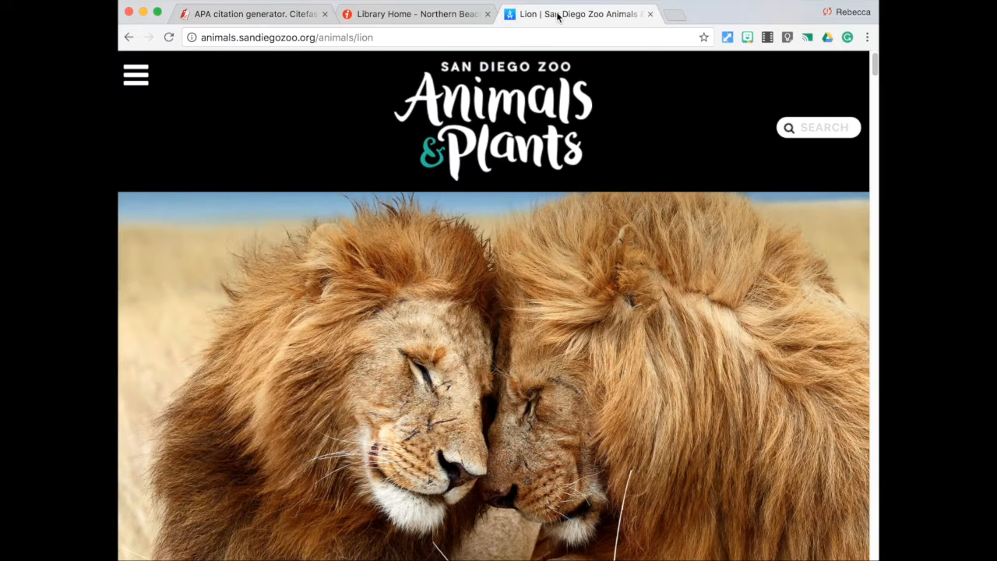
scroll(464, 283, down, 6)
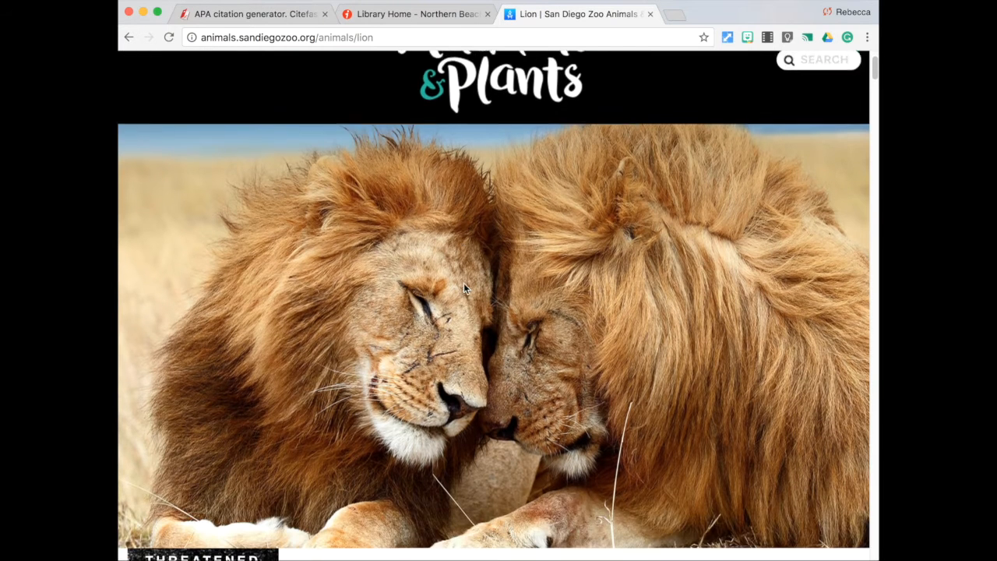
scroll(464, 285, down, 6)
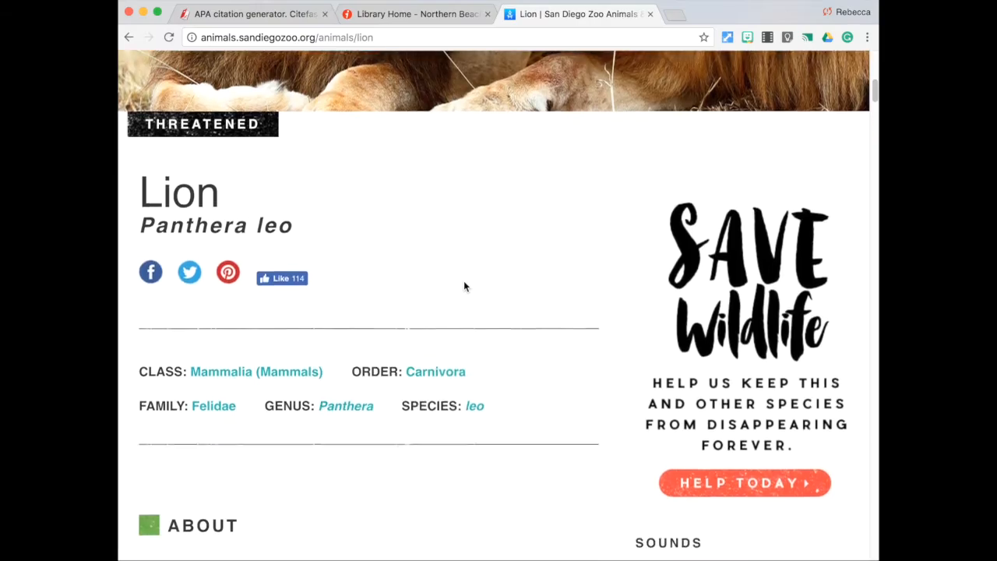
scroll(464, 286, down, 6)
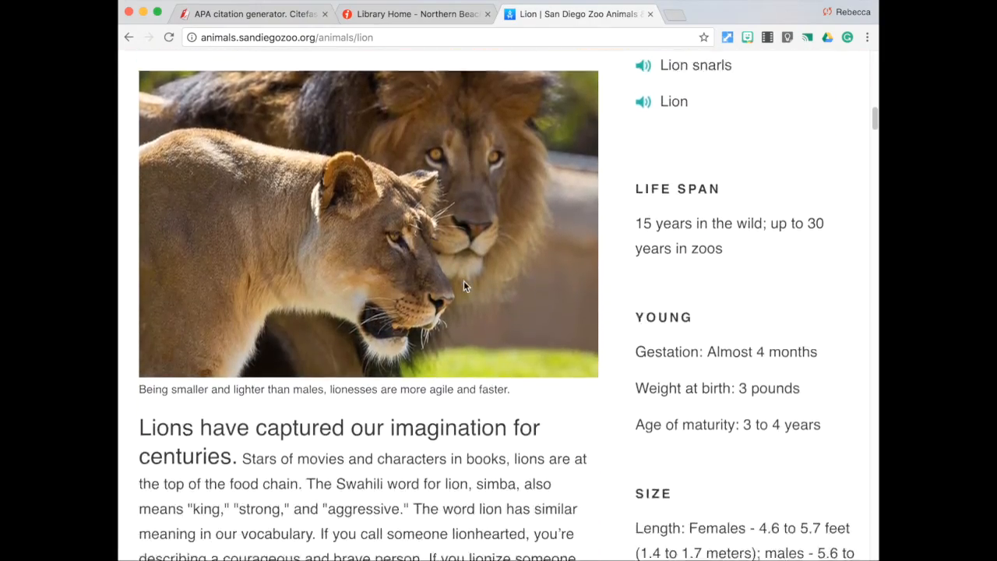
scroll(463, 287, down, 8)
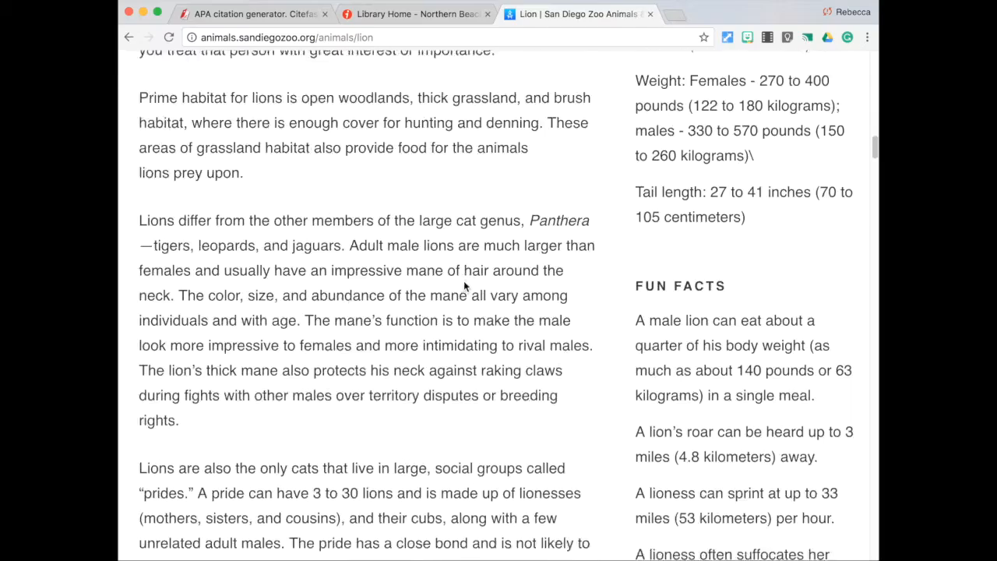
scroll(463, 267, down, 7)
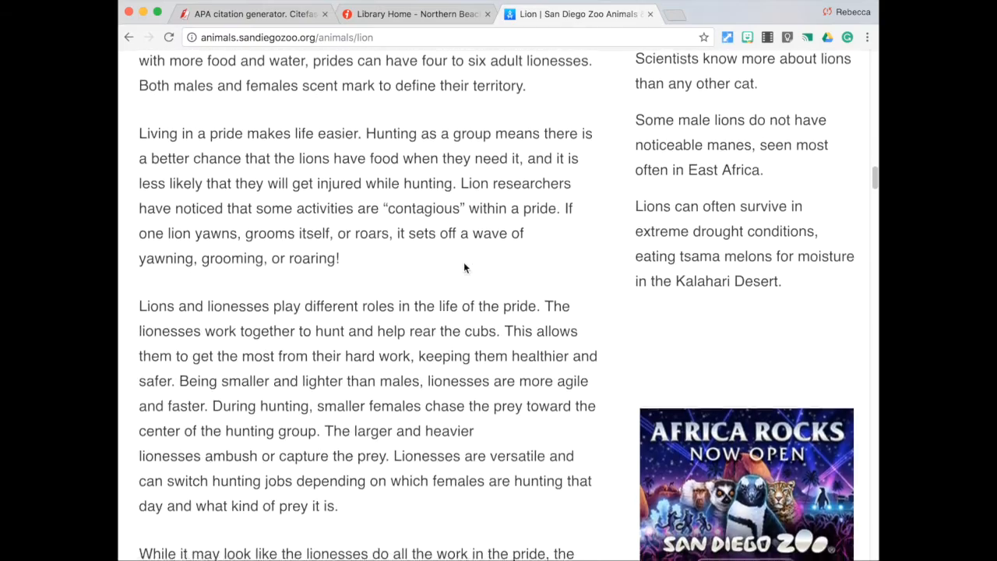
scroll(463, 263, up, 20)
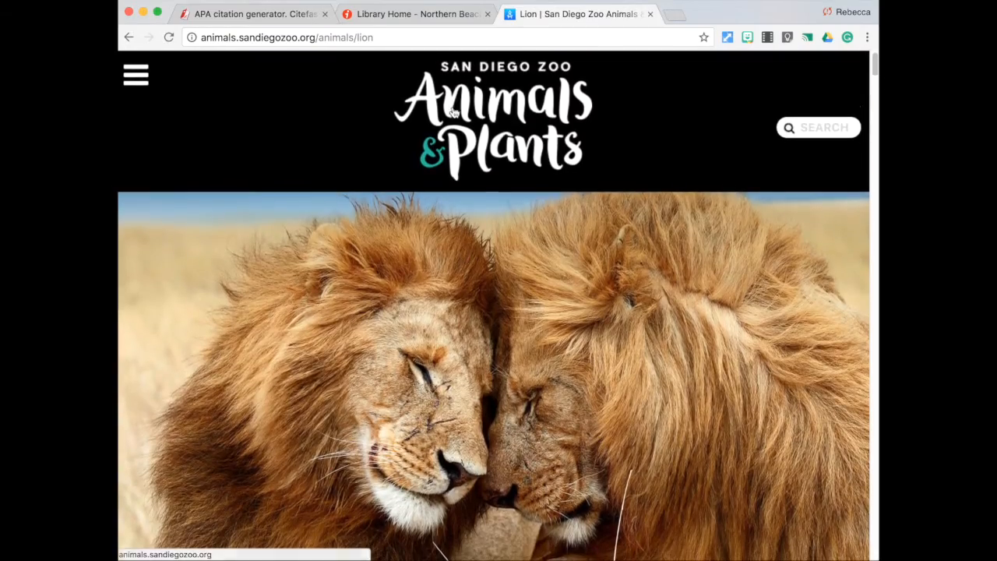
click(388, 39)
key(super+c)
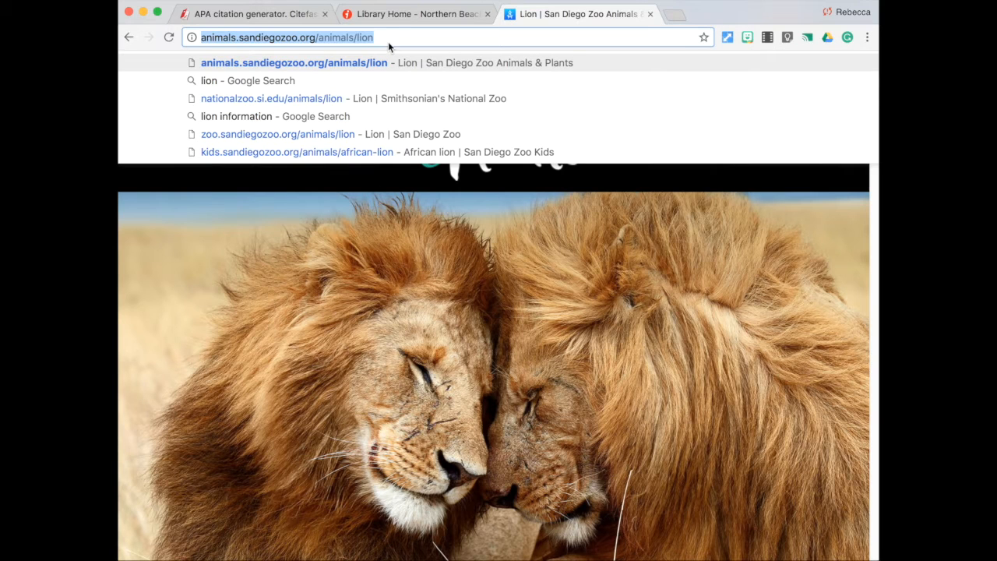
click(277, 12)
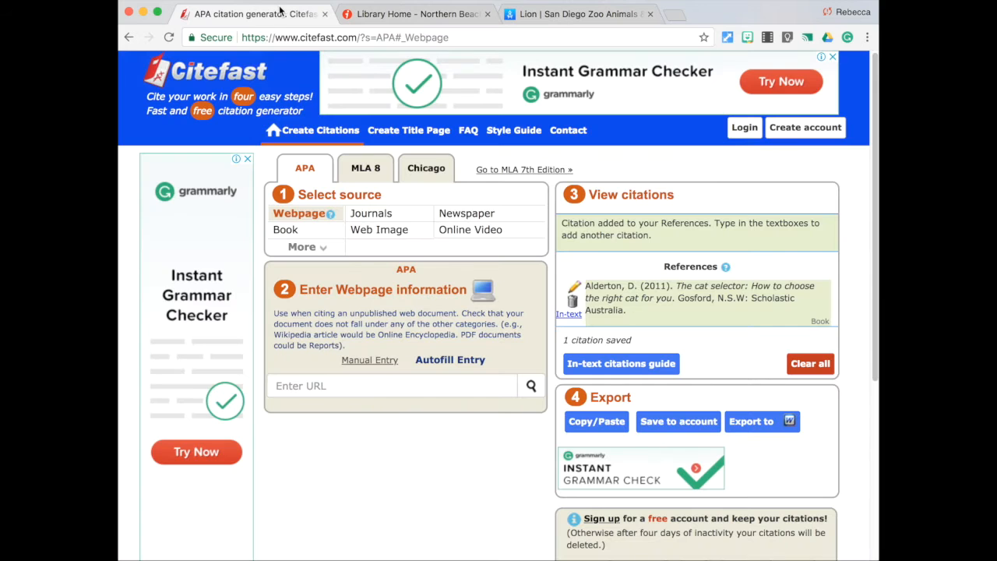
mouse_move(300, 218)
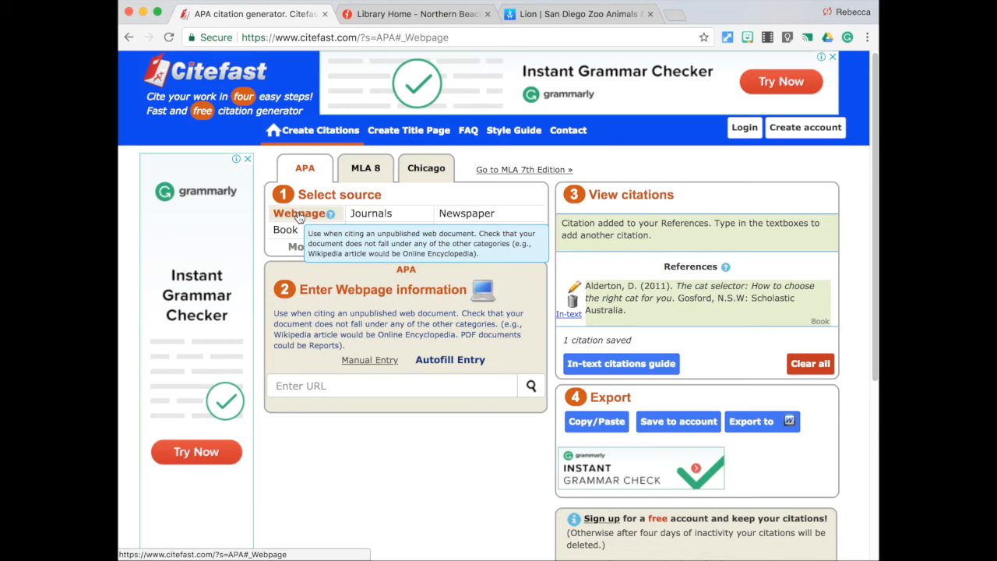
click(306, 387)
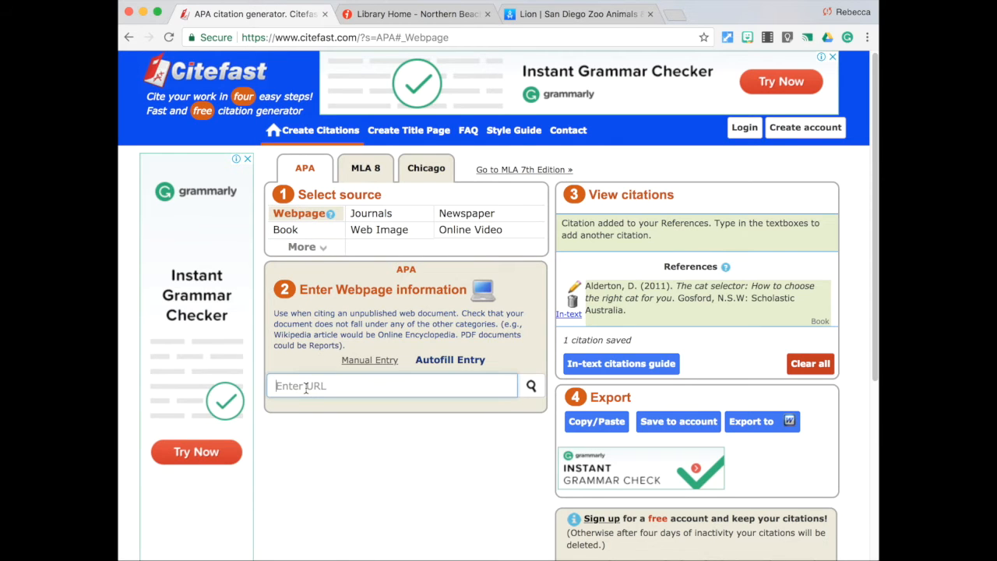
key(super+v)
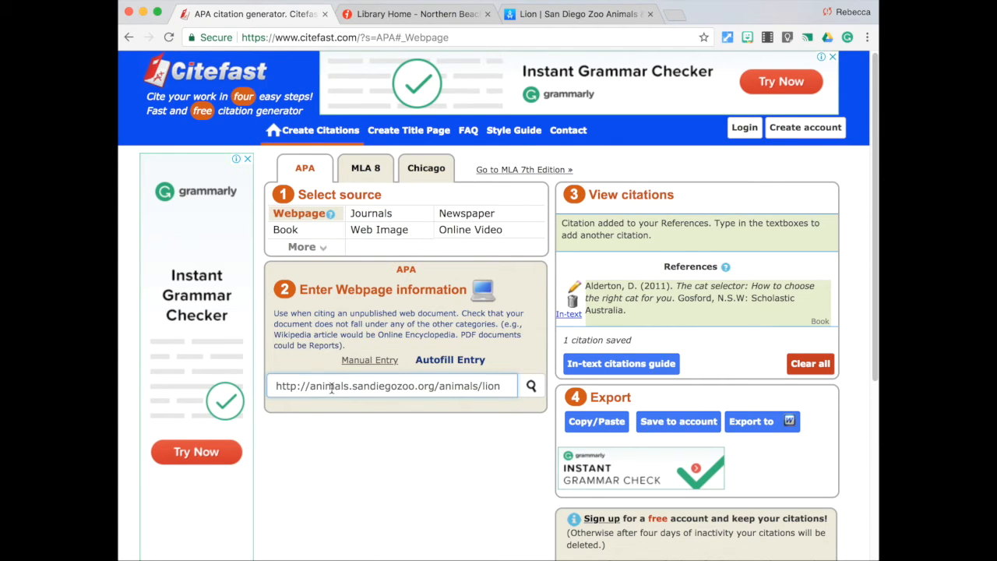
click(530, 386)
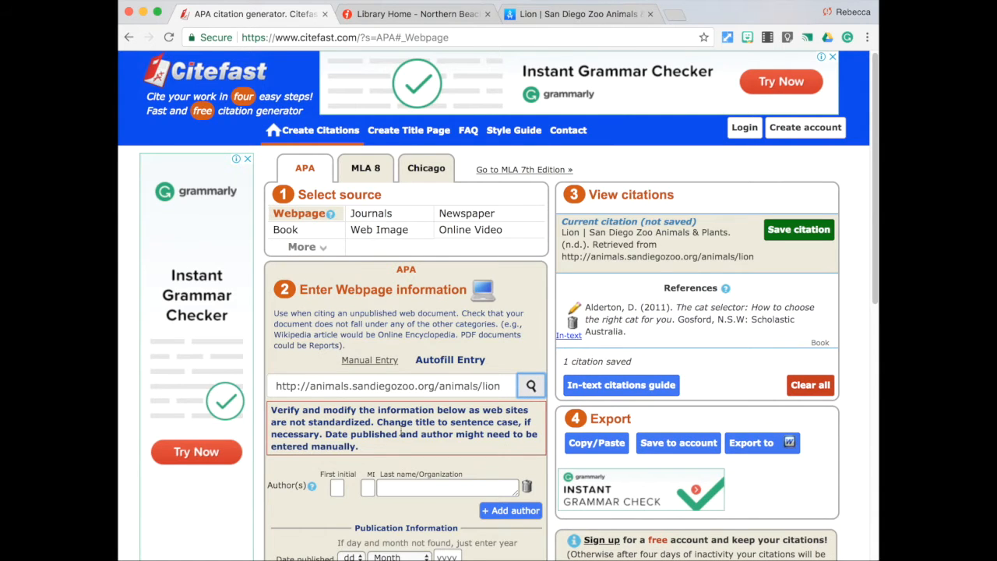
drag(271, 410, 356, 410)
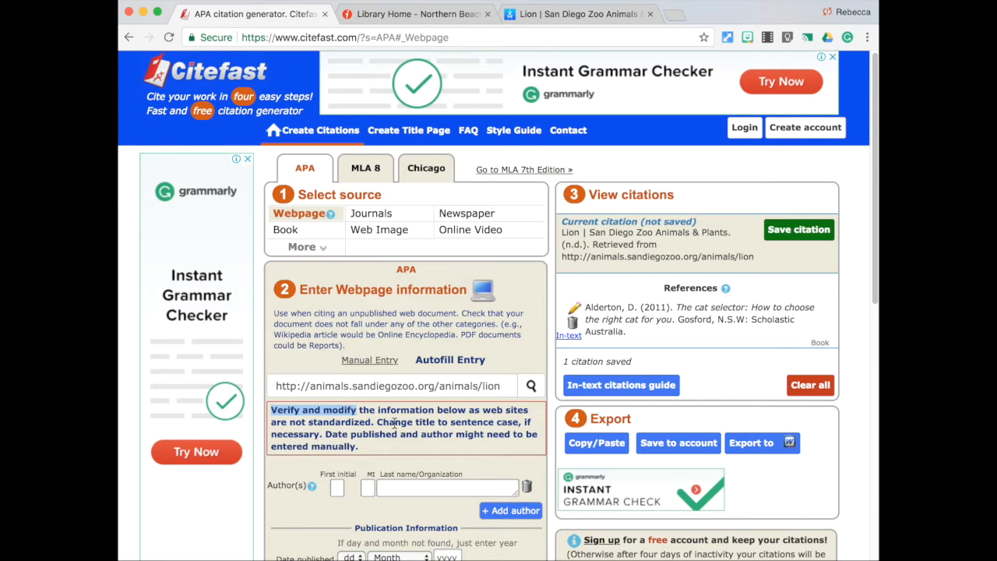
- Examine the San Diego Zoo Lion page down to its footer for the author or organization and the publication year
scroll(394, 423, down, 3)
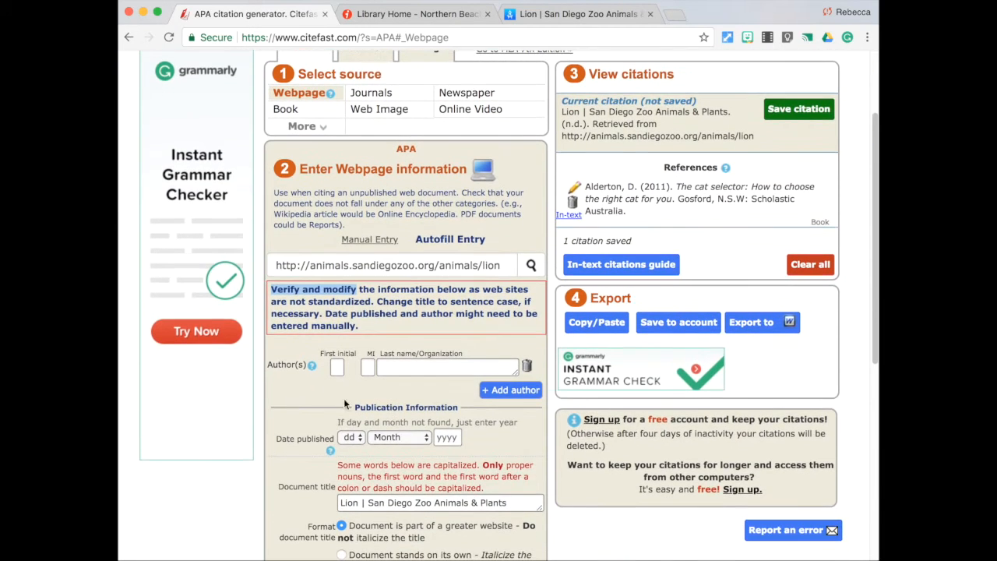
click(393, 366)
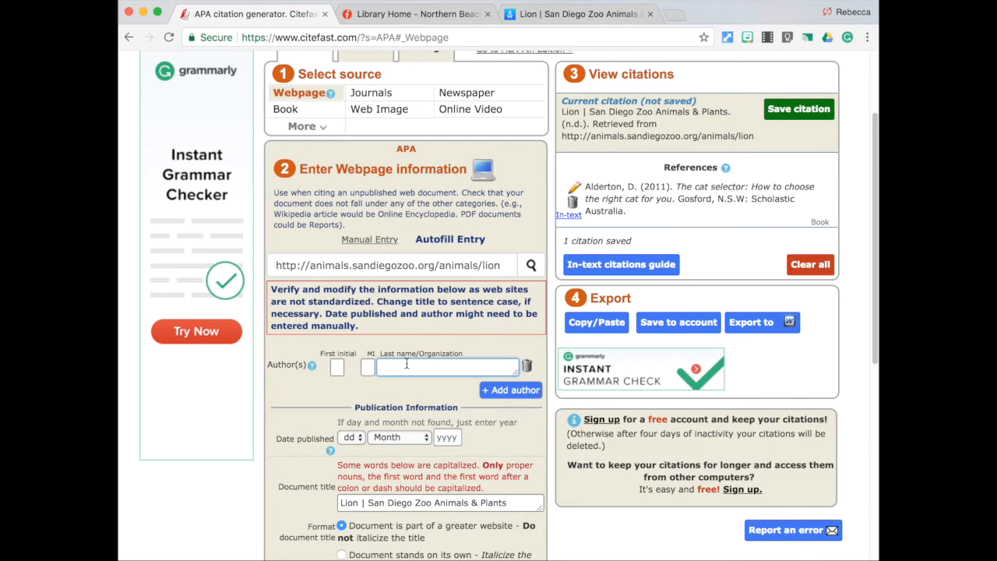
click(567, 13)
scroll(408, 353, down, 5)
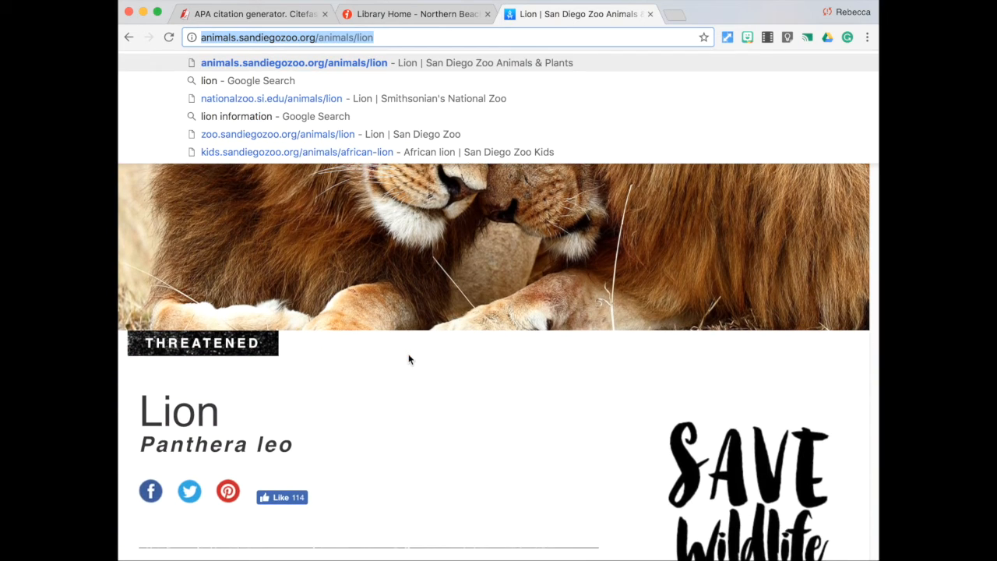
click(488, 386)
scroll(436, 426, down, 5)
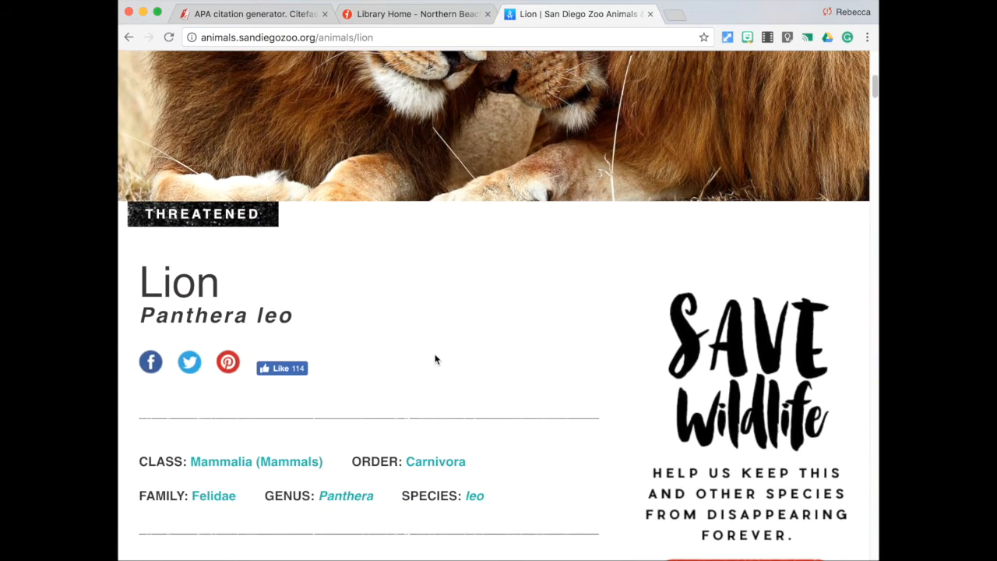
scroll(435, 359, down, 5)
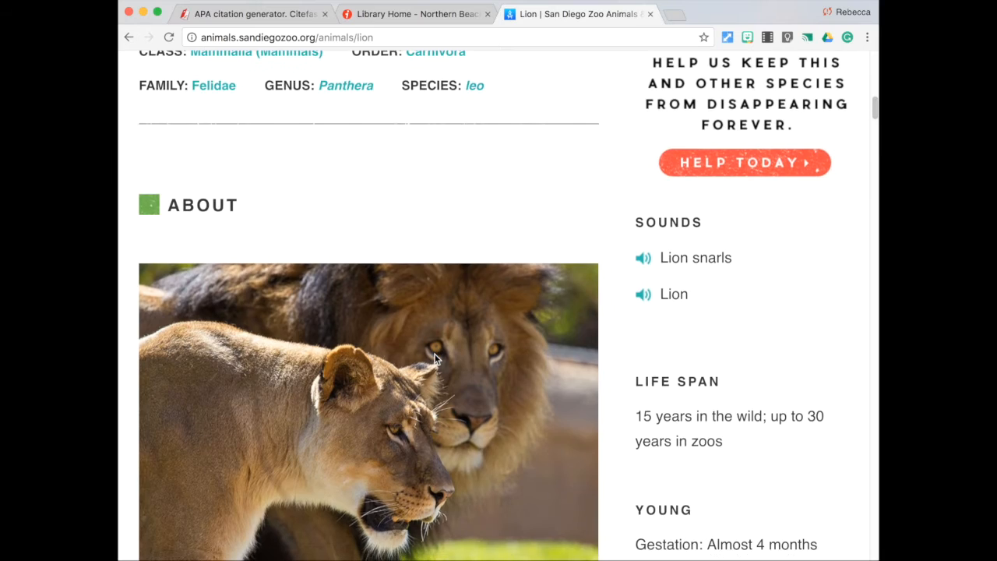
scroll(433, 358, up, 5)
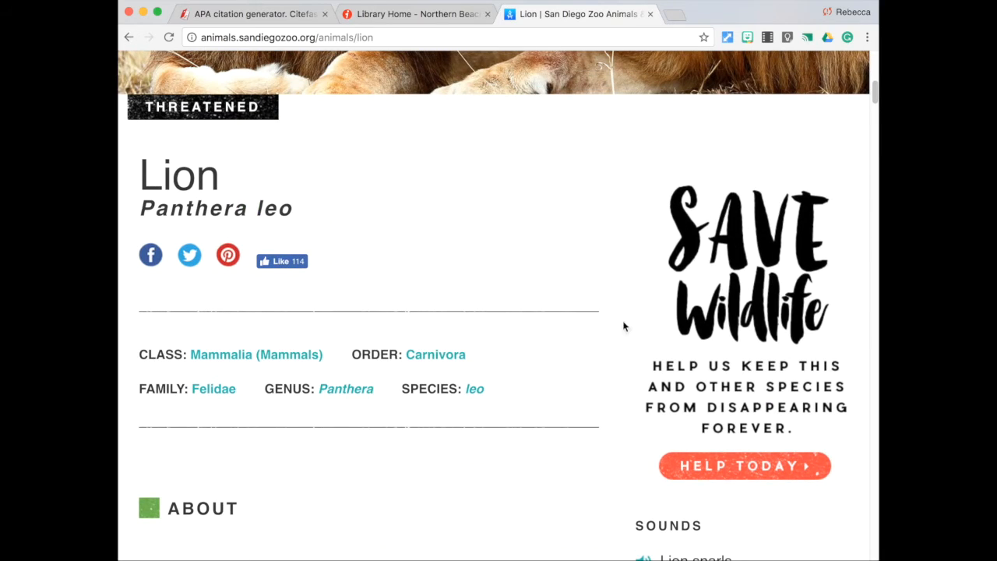
scroll(587, 390, down, 5)
scroll(740, 493, down, 20)
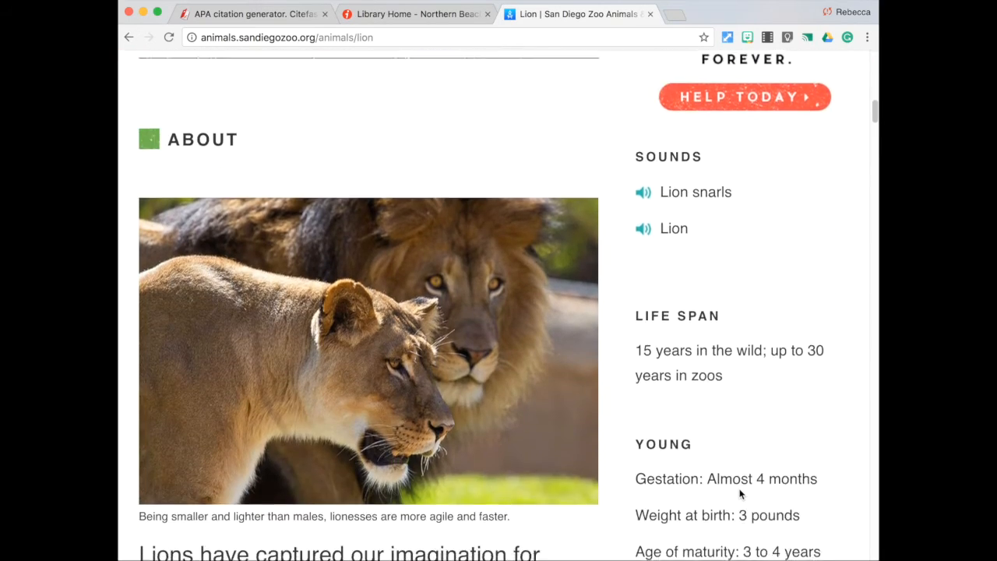
scroll(739, 493, down, 20)
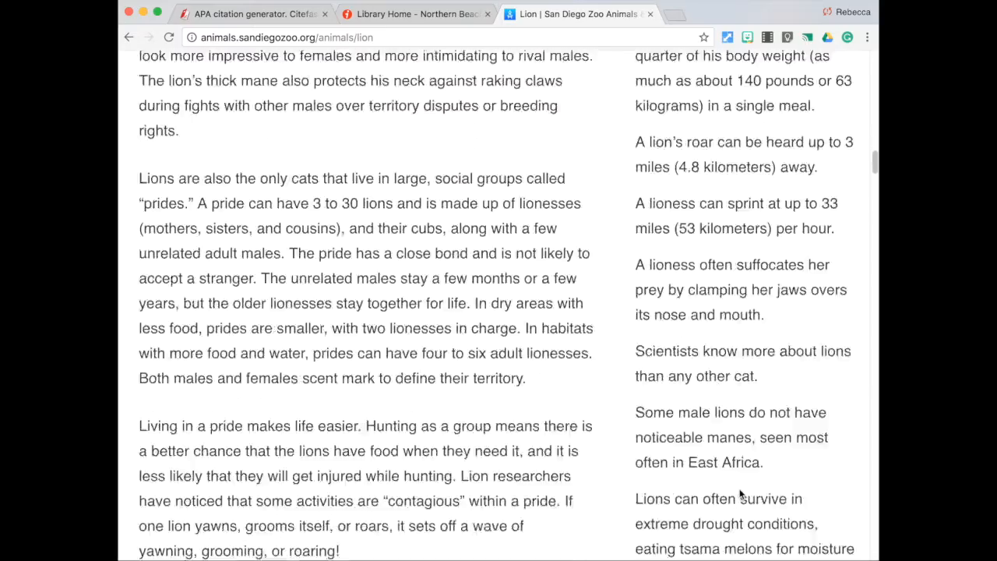
scroll(741, 494, down, 10)
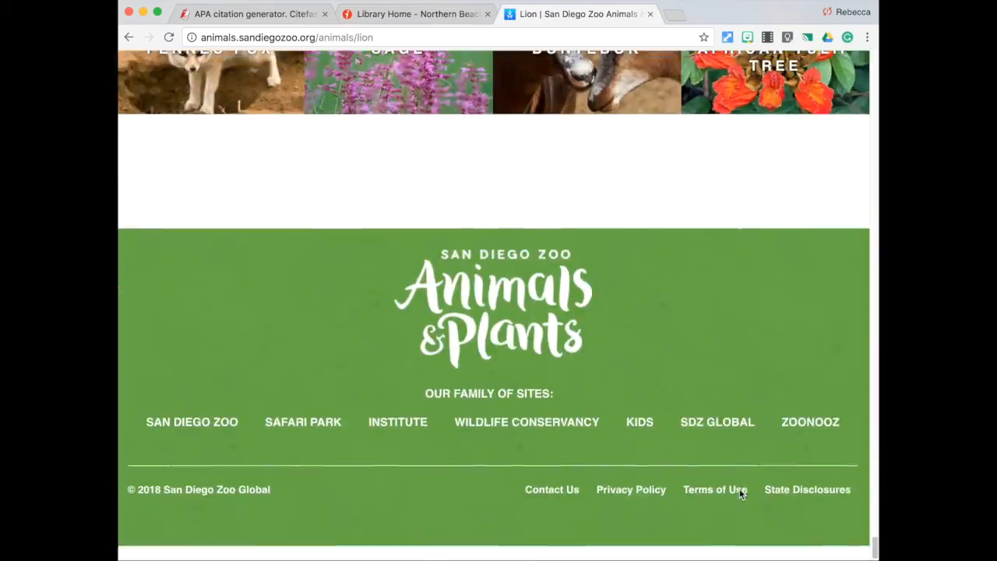
scroll(741, 493, up, 15)
scroll(739, 494, down, 1)
scroll(740, 495, up, 1)
scroll(739, 495, down, 18)
scroll(738, 490, down, 10)
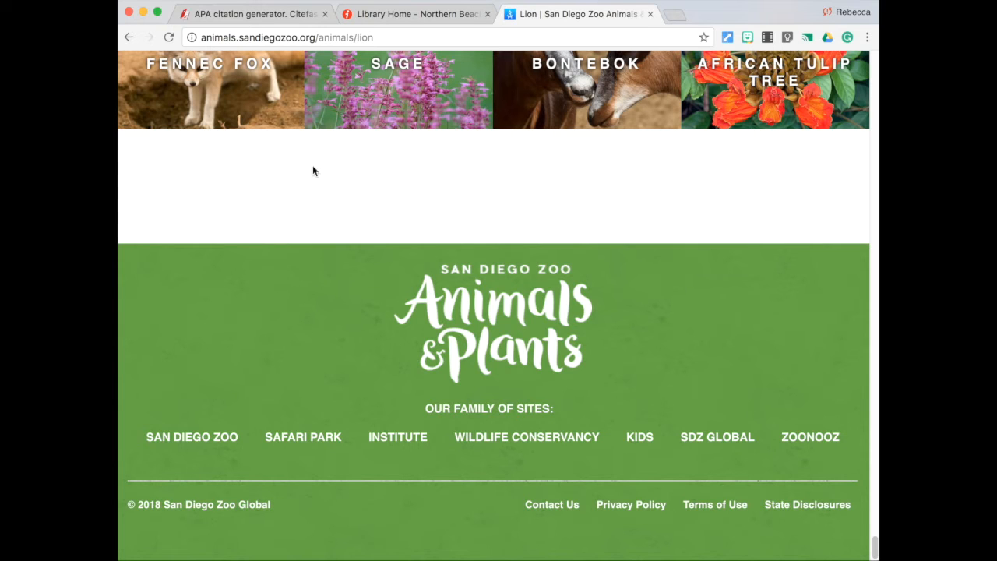
- Return to Citefast and enter San Diego Zoo Global as the organization author of the webpage citation
click(283, 16)
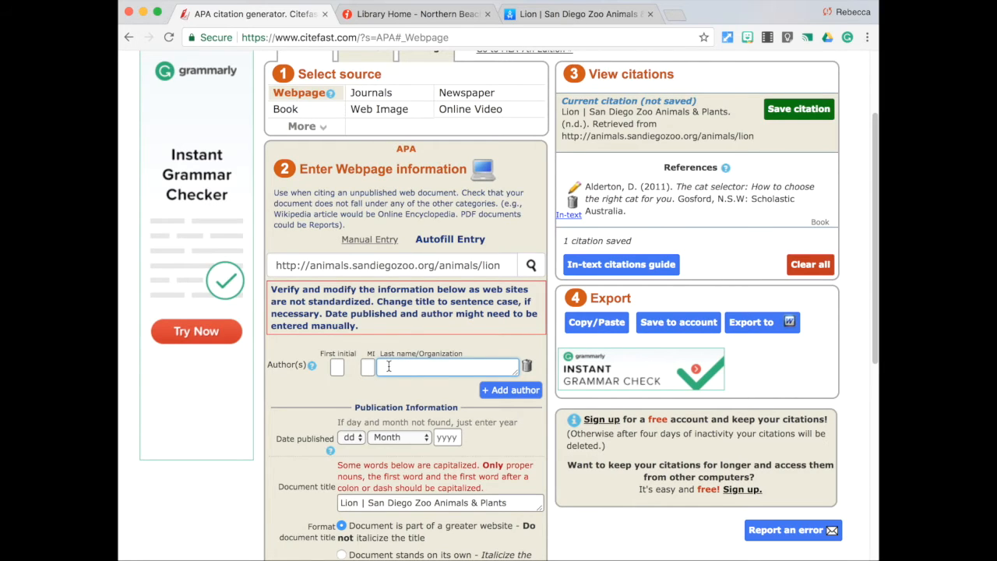
text(San Diego Zoo)
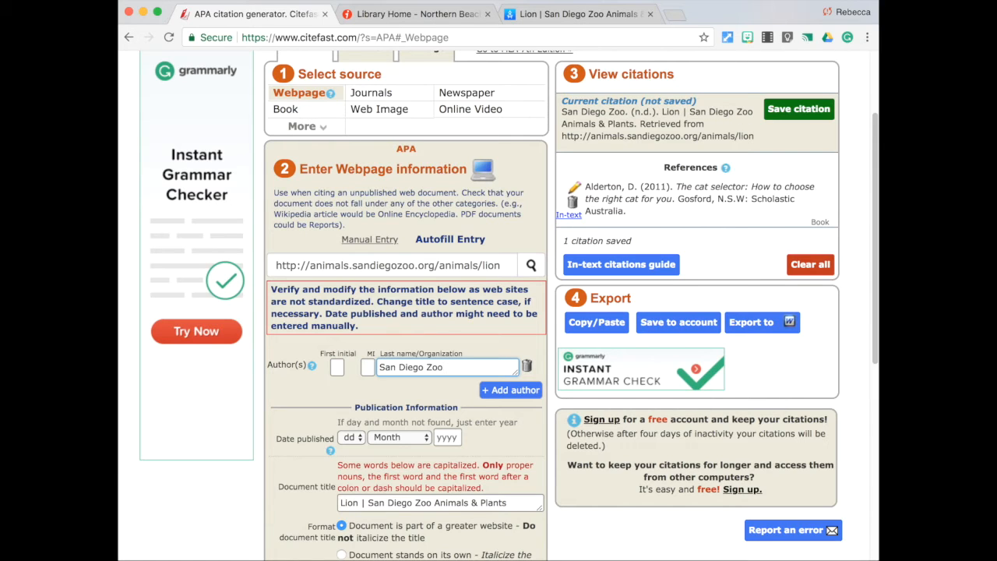
text( Global)
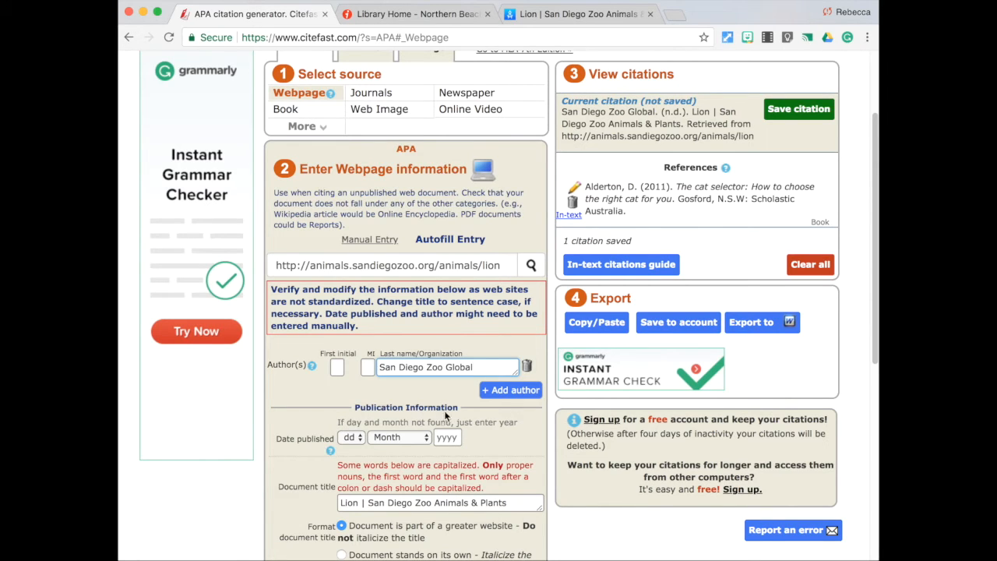
- Check the copyright year in the Lion page's footer and set the citation's publication year to 2018
click(552, 21)
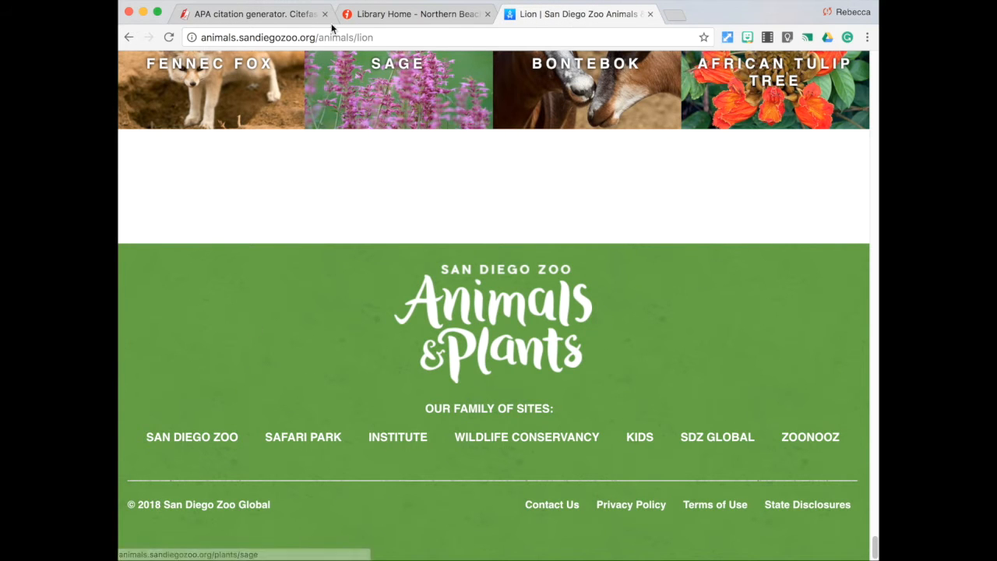
click(278, 18)
click(450, 438)
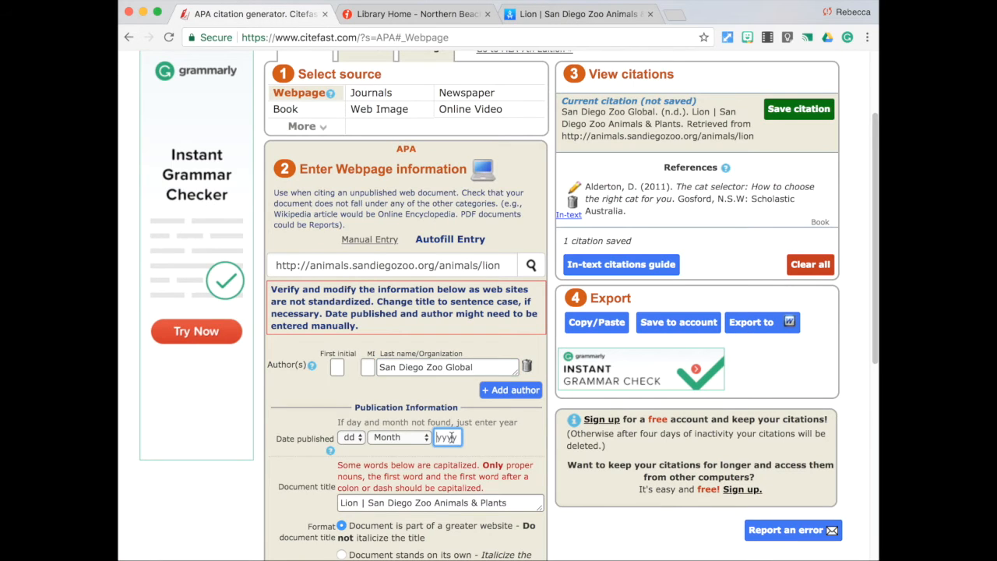
text(2018)
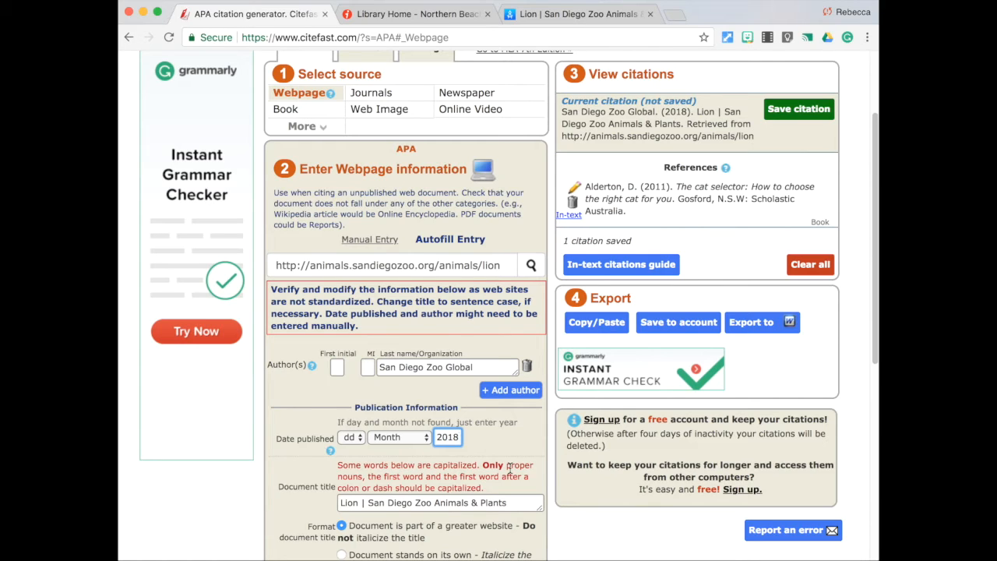
- Change the document title to sentence case so it reads "Lion | San Diego Zoo animals & plants"
scroll(509, 469, down, 2)
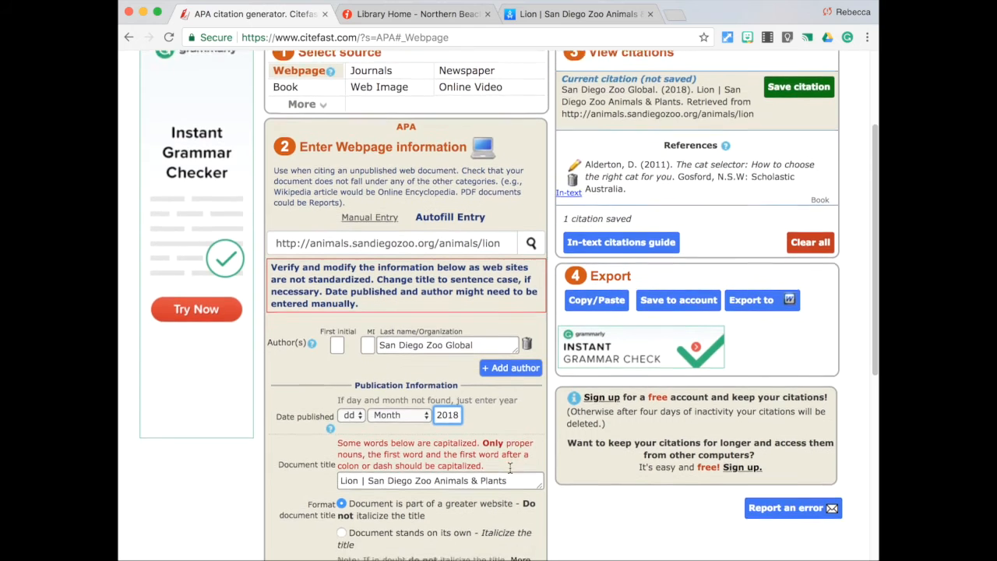
scroll(511, 471, down, 1)
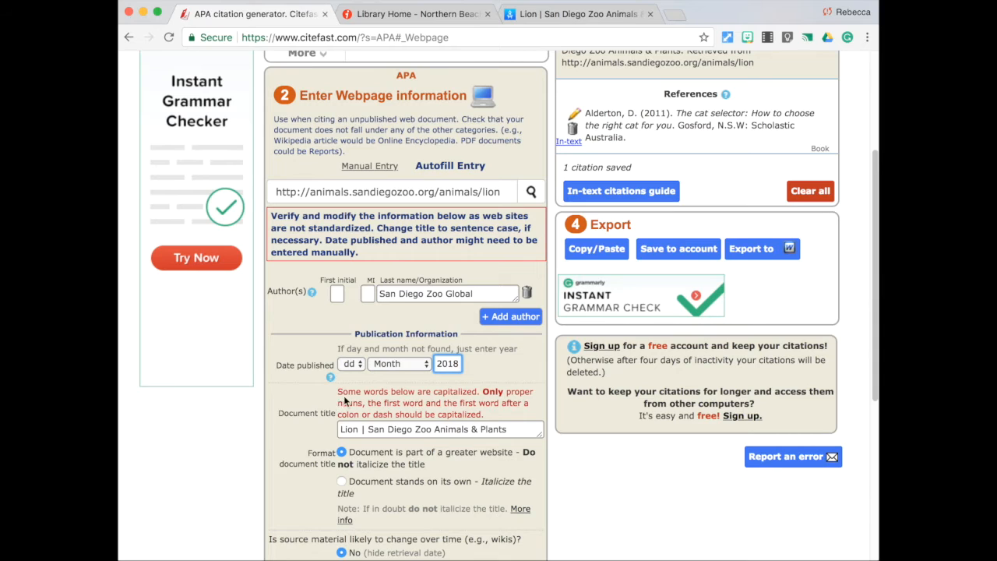
drag(337, 392, 497, 414)
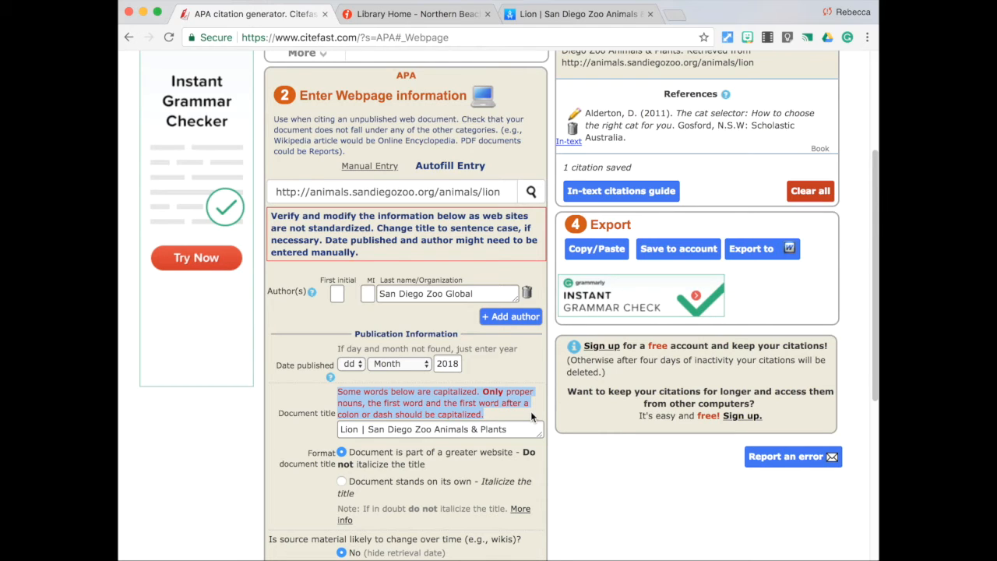
click(353, 432)
click(344, 429)
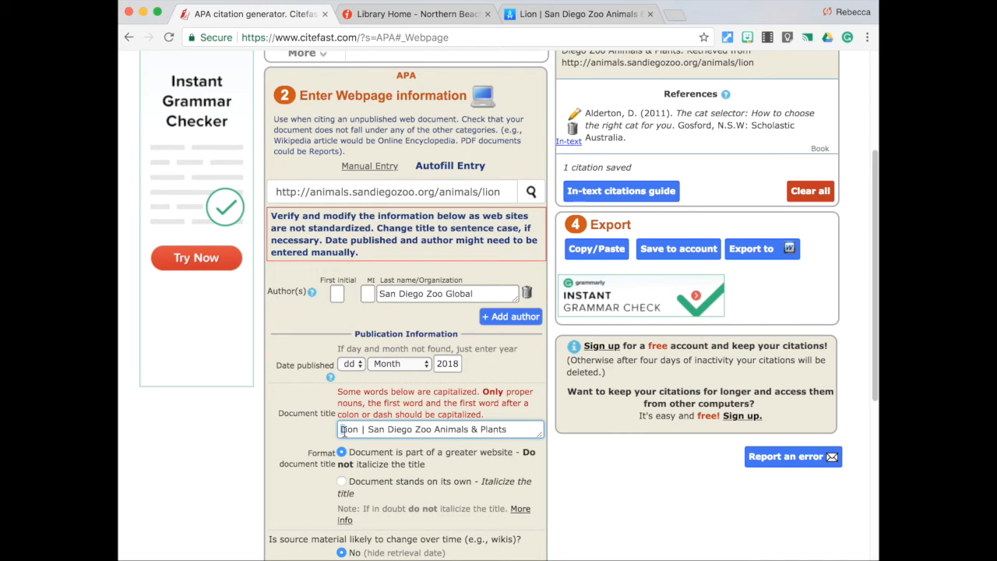
drag(367, 429, 432, 430)
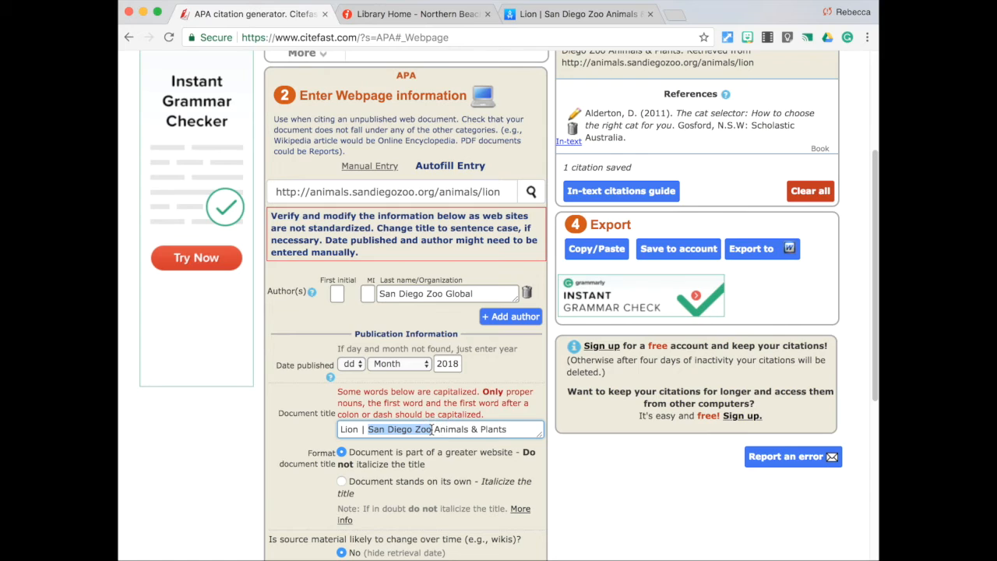
click(440, 429)
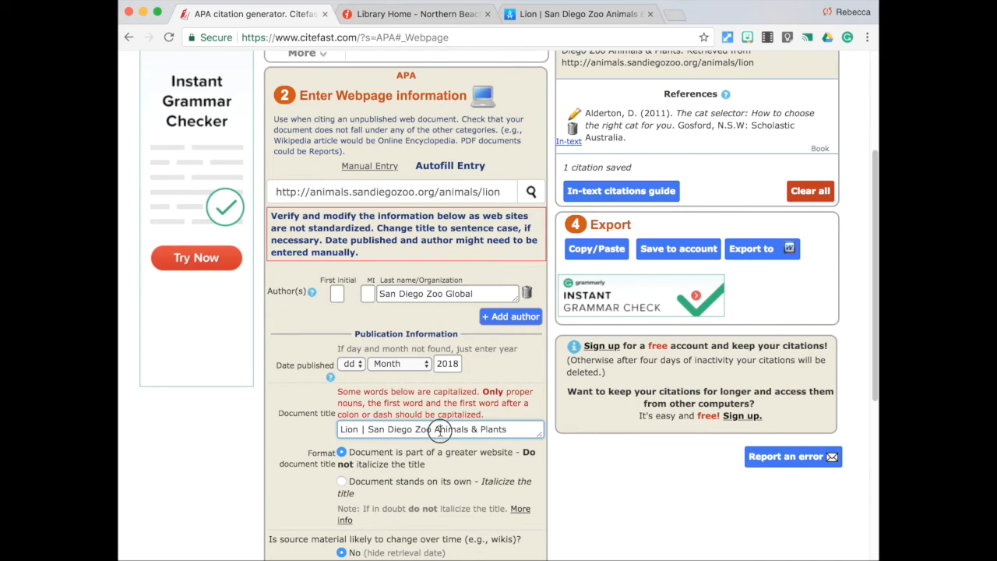
key(BackSpace)
text(a)
click(479, 429)
key(BackSpace)
text(p)
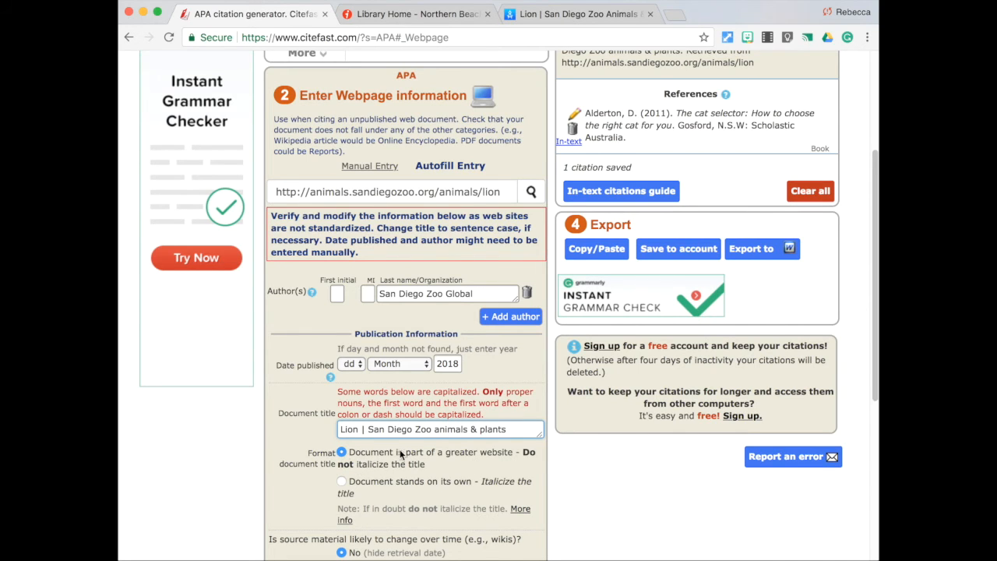
- Mark the source as likely to change over time, set the retrieval date to March 2018 and save the webpage citation
scroll(414, 457, down, 1)
scroll(415, 457, down, 5)
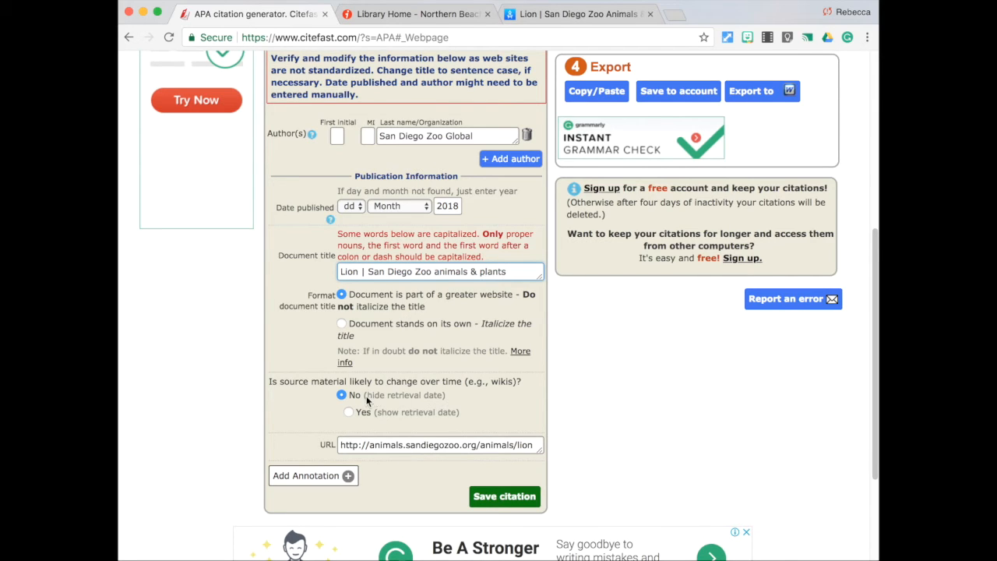
click(349, 412)
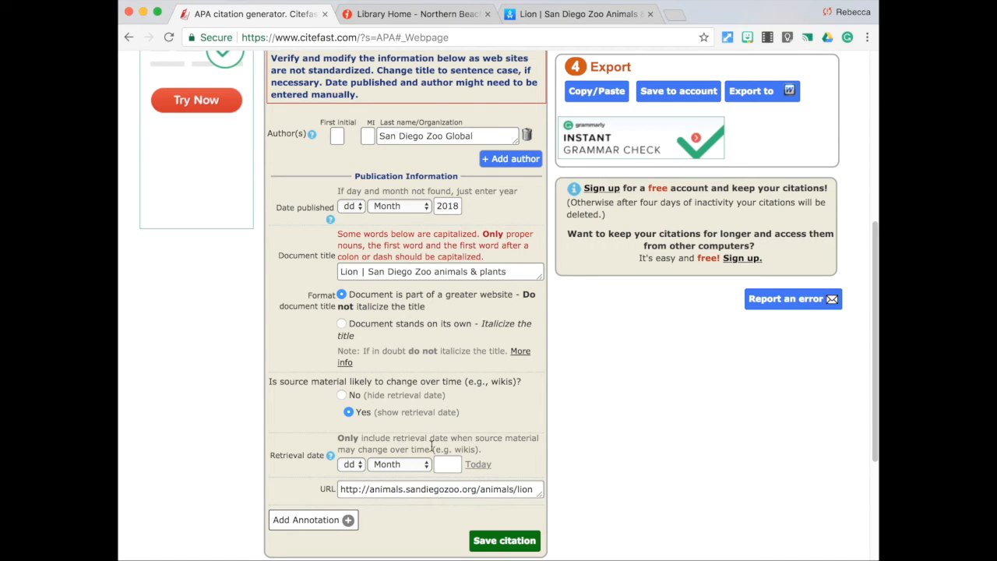
click(397, 465)
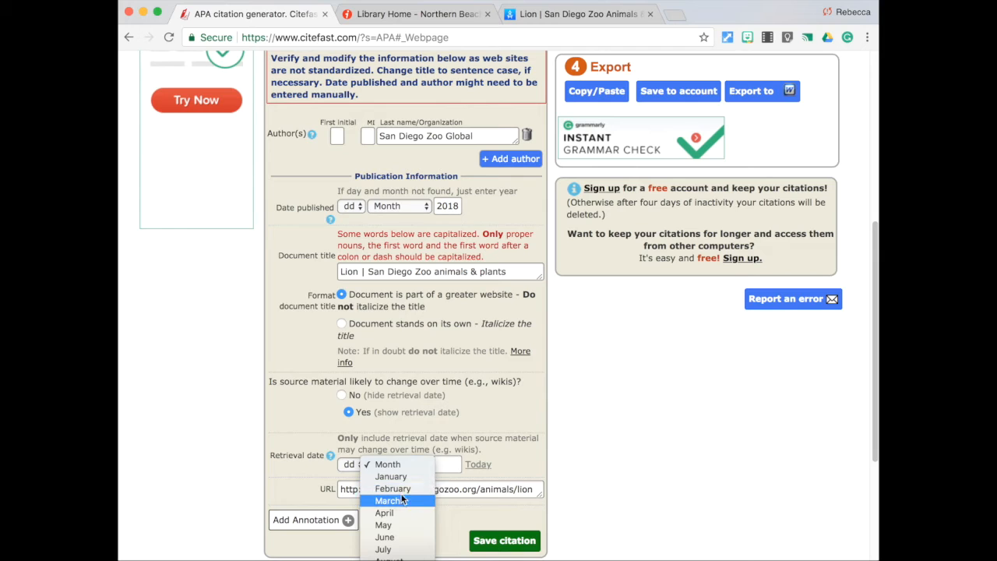
click(402, 499)
click(445, 465)
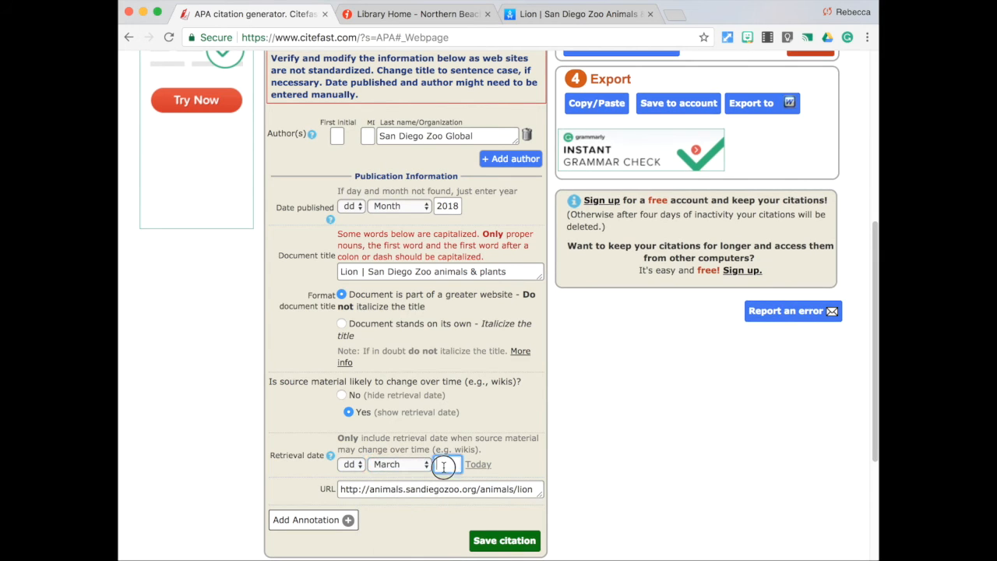
text(2018)
click(503, 541)
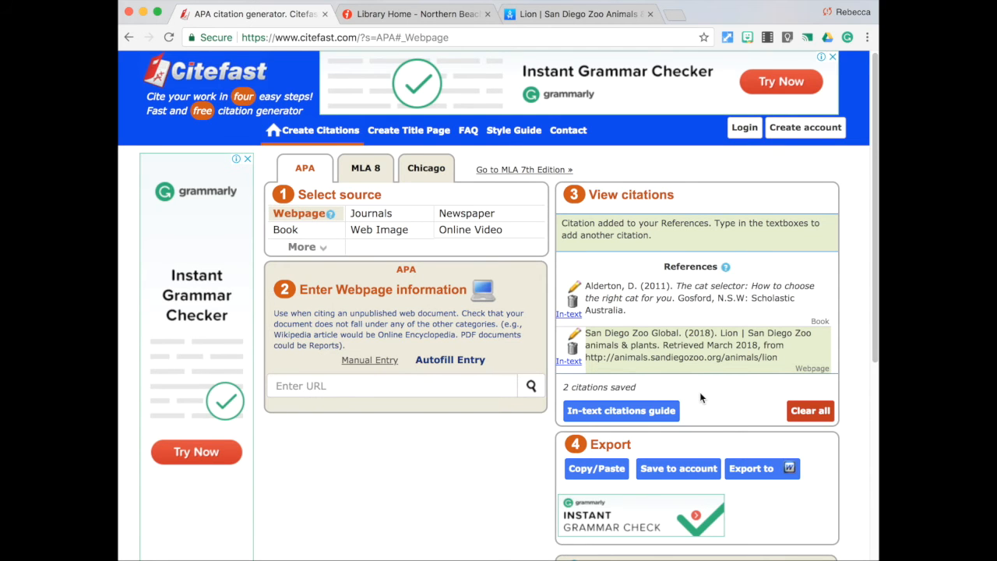
- Open the copy-and-paste export of the saved reference list
scroll(699, 397, down, 2)
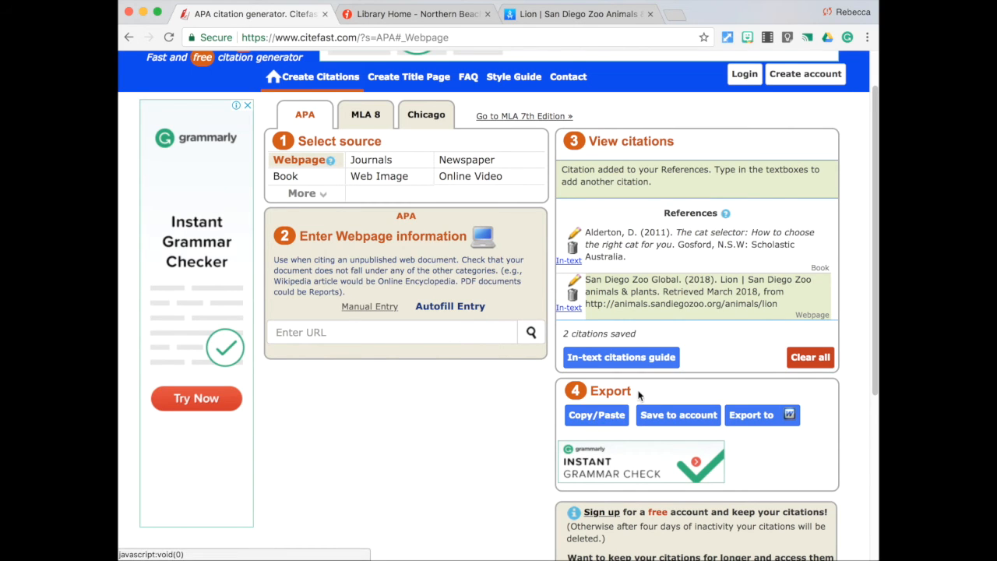
click(596, 419)
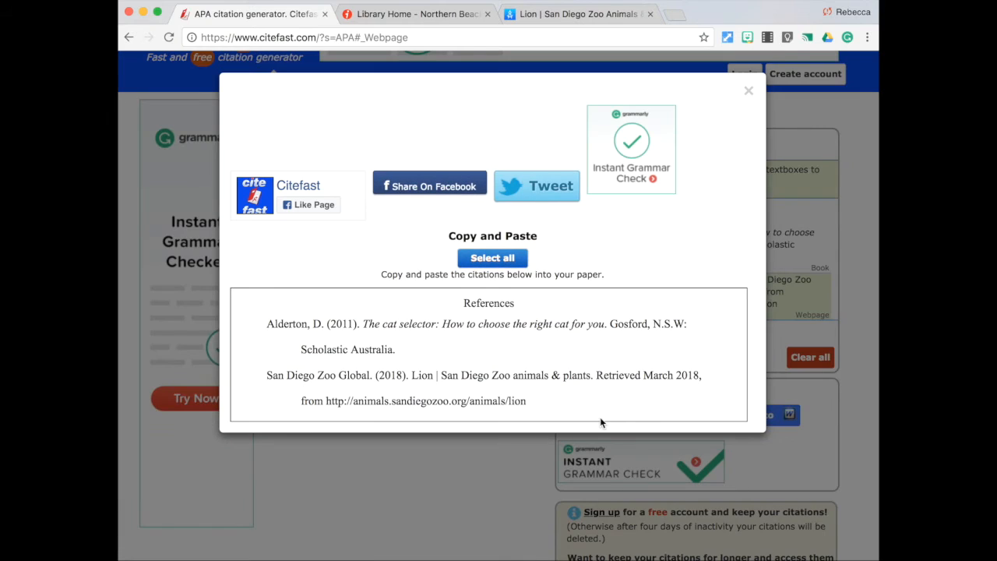
- Select the entire reference list in the copy-and-paste export for copying and close the export dialog
click(492, 258)
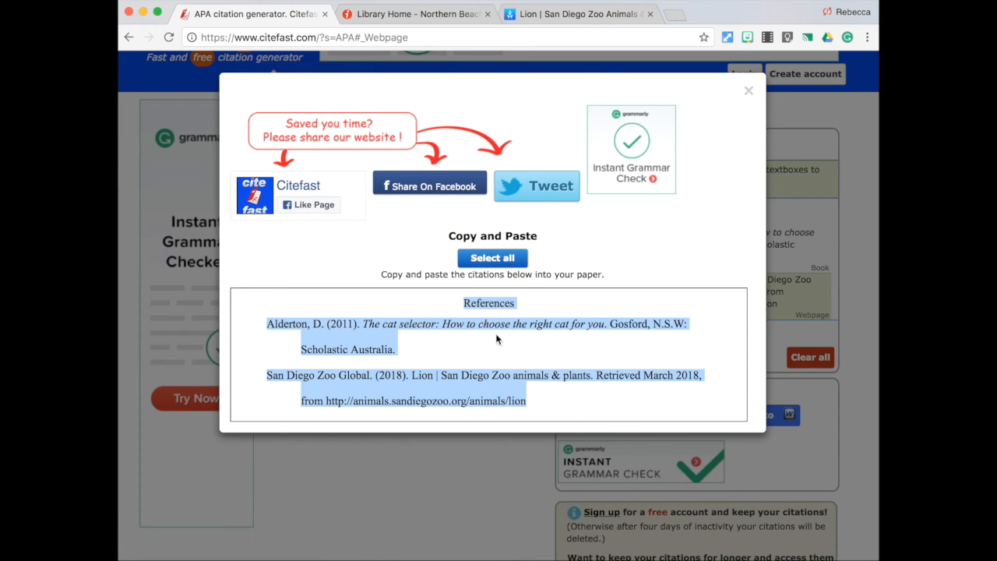
right_click(472, 326)
click(594, 299)
click(746, 93)
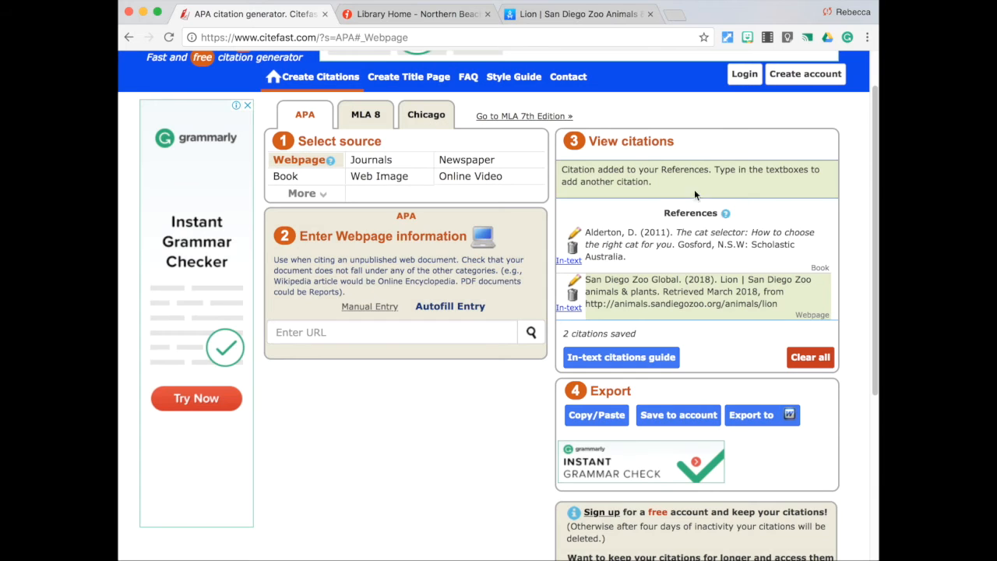
- Export the reference list as a Word document, view it in Word and close it to return to Citefast
click(772, 416)
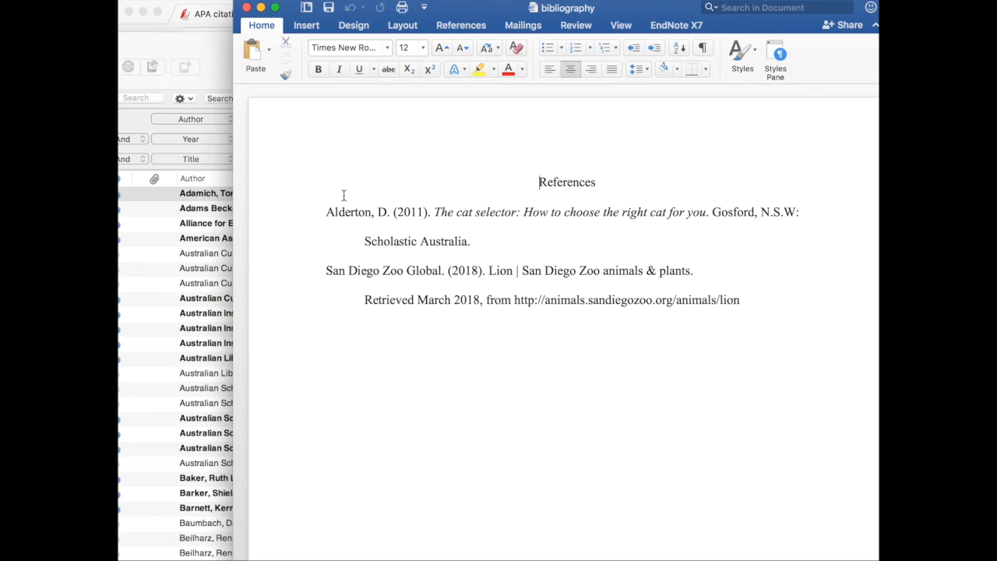
click(149, 17)
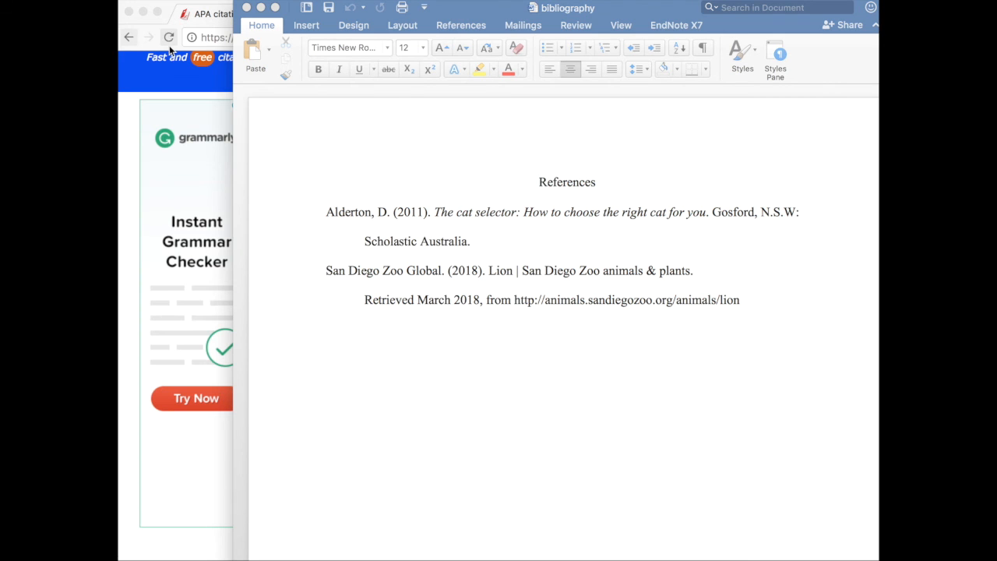
click(246, 7)
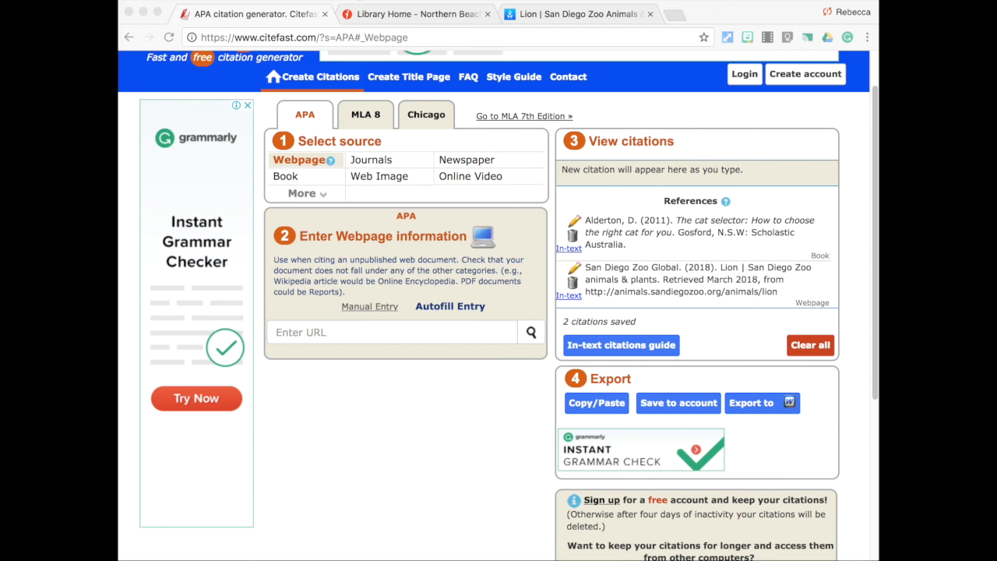
key(ctrl+Up)
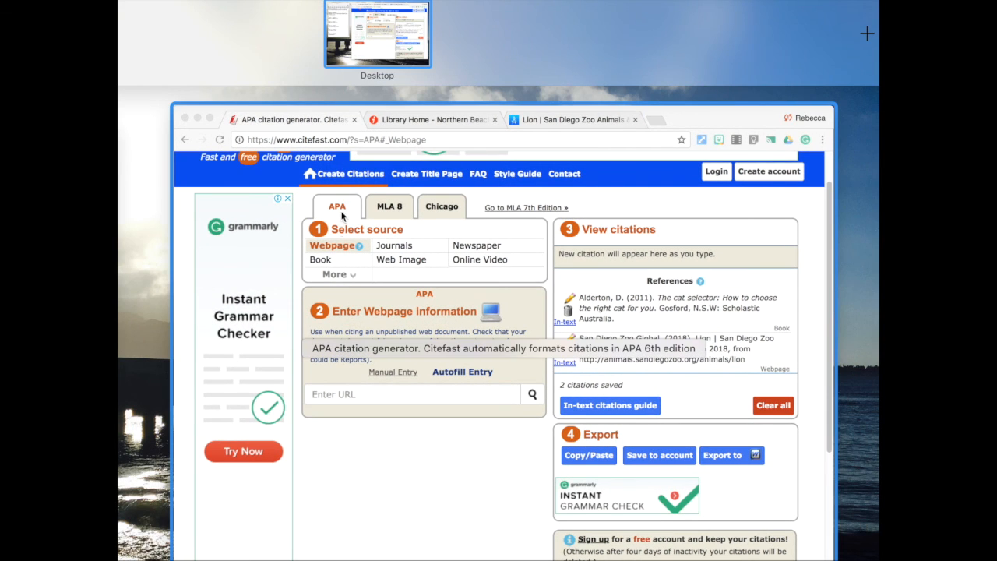